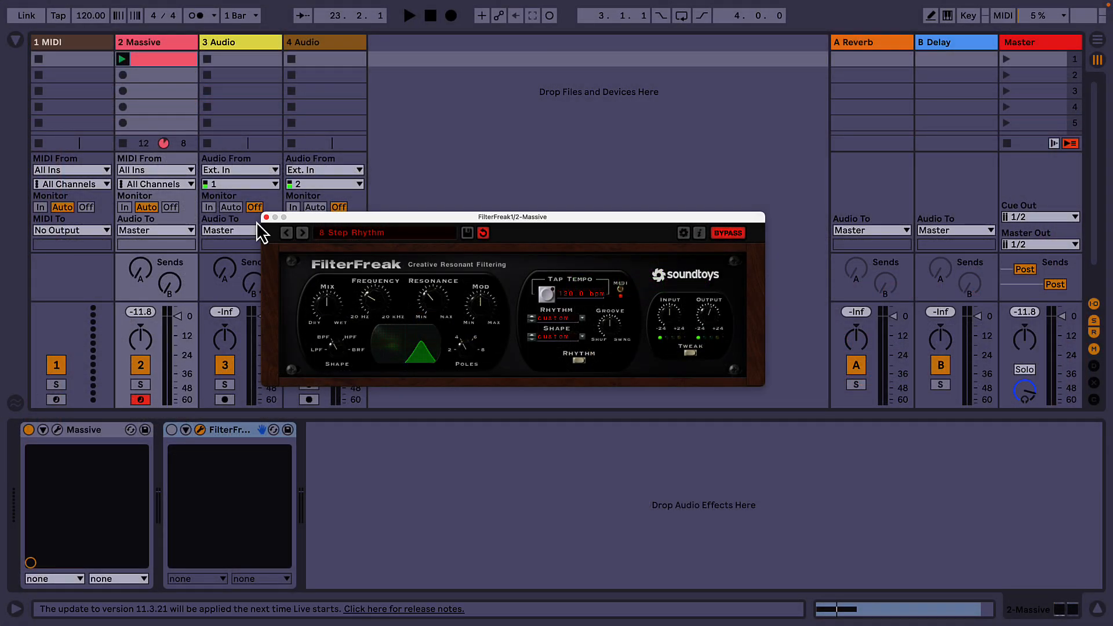
Step: View the Massive synth's interface in place of FilterFreak's, start the first clip on the 2 Massive track, and close the synth window
click(266, 217)
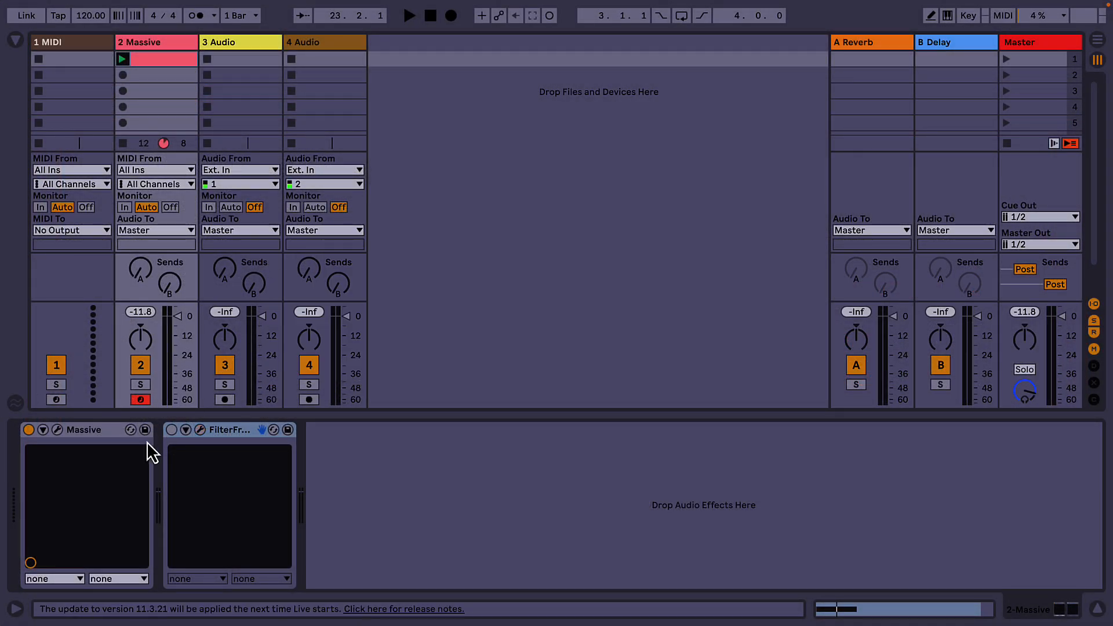
click(57, 430)
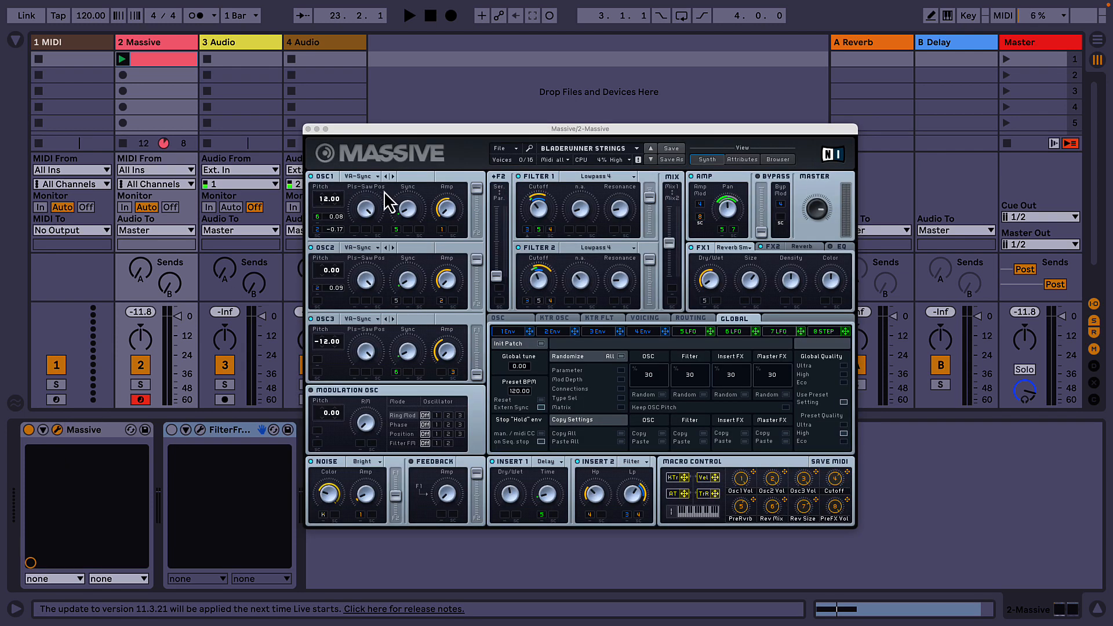
click(122, 60)
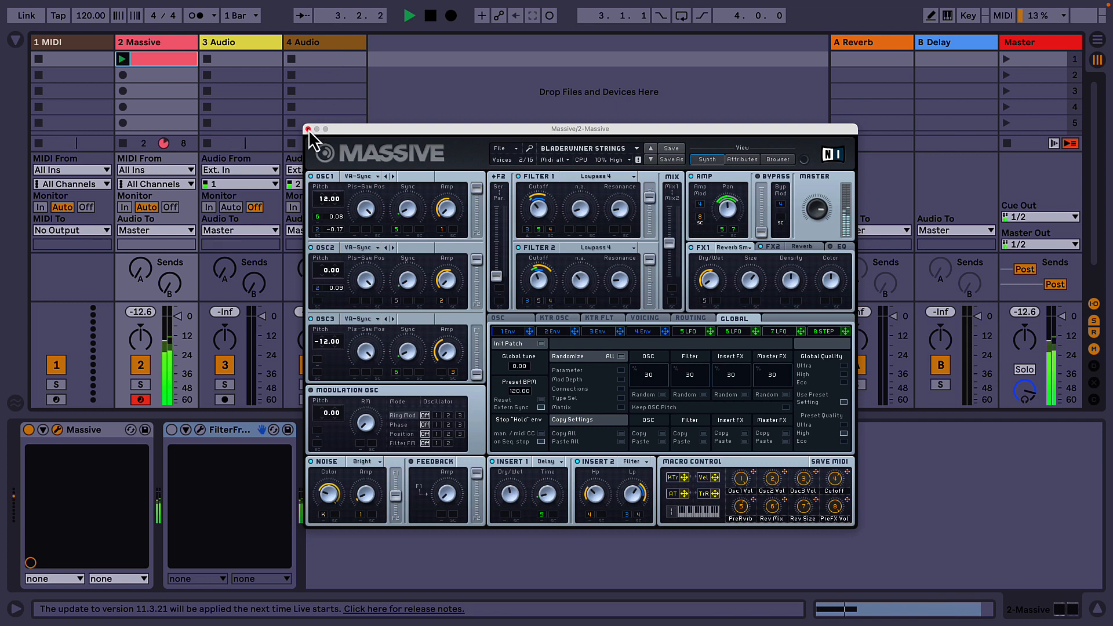
click(308, 129)
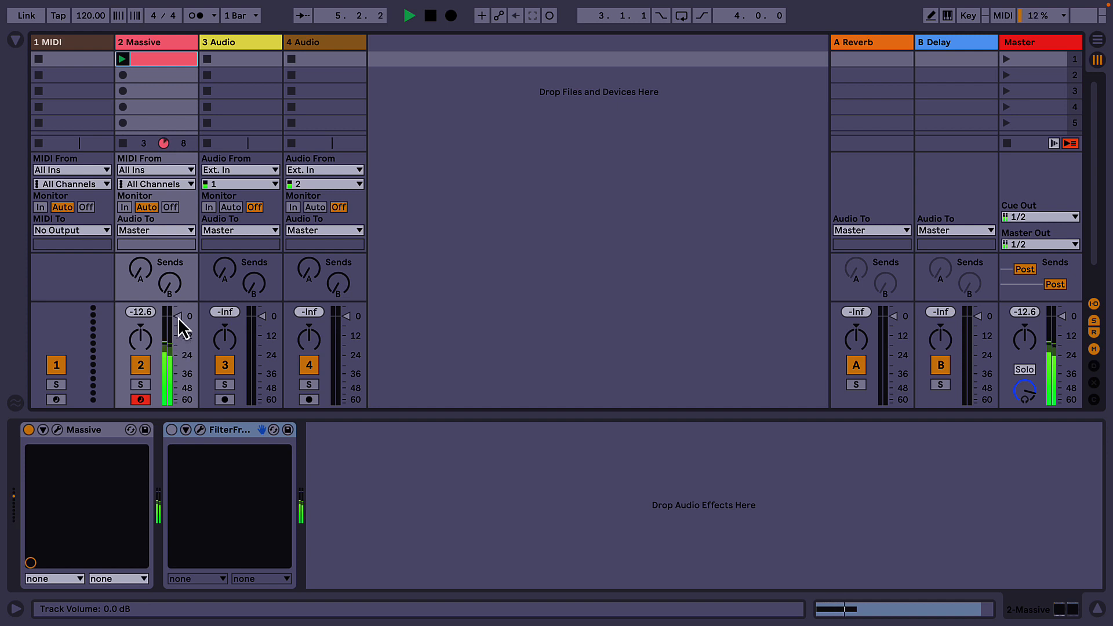
Step: Enable FilterFreak with the 2 Massive track's volume pulled down, and bring the track volume back up to about -0.5 dB
drag(178, 318, 178, 346)
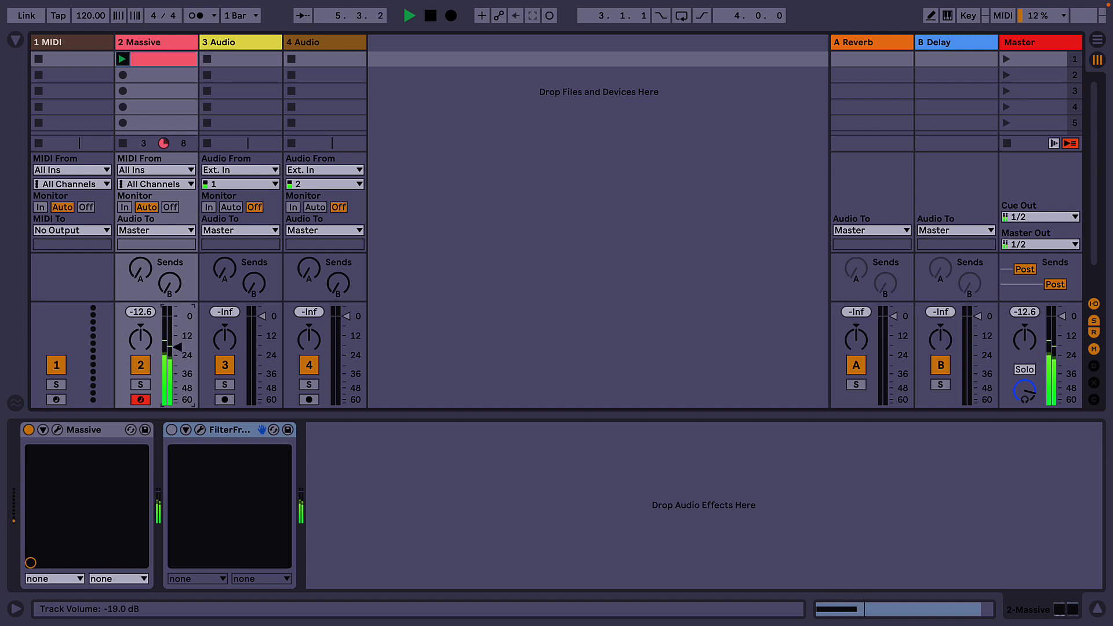
click(171, 430)
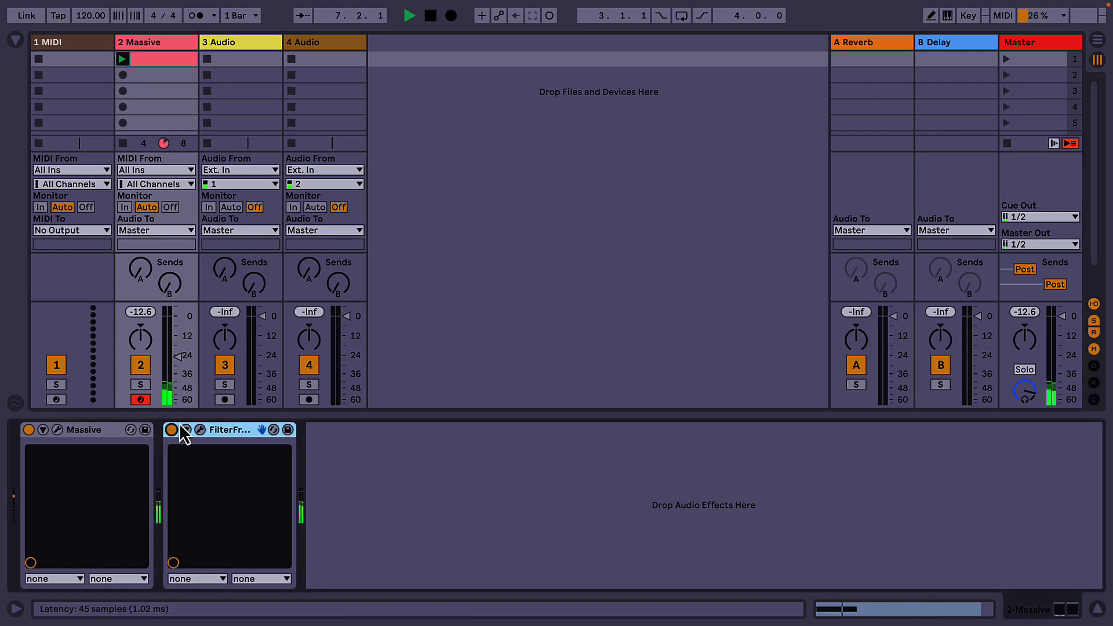
drag(180, 363, 180, 361)
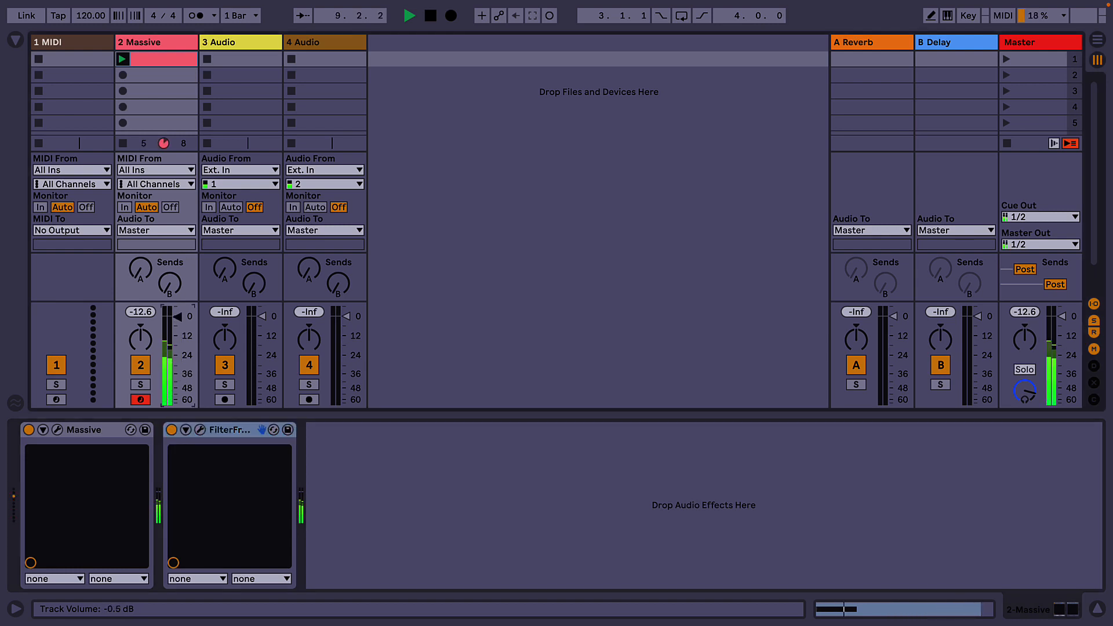
Step: Open FilterFreak's interface, set the filter shape to HPF, and move the plug-in window so its whole panel is in view
click(200, 430)
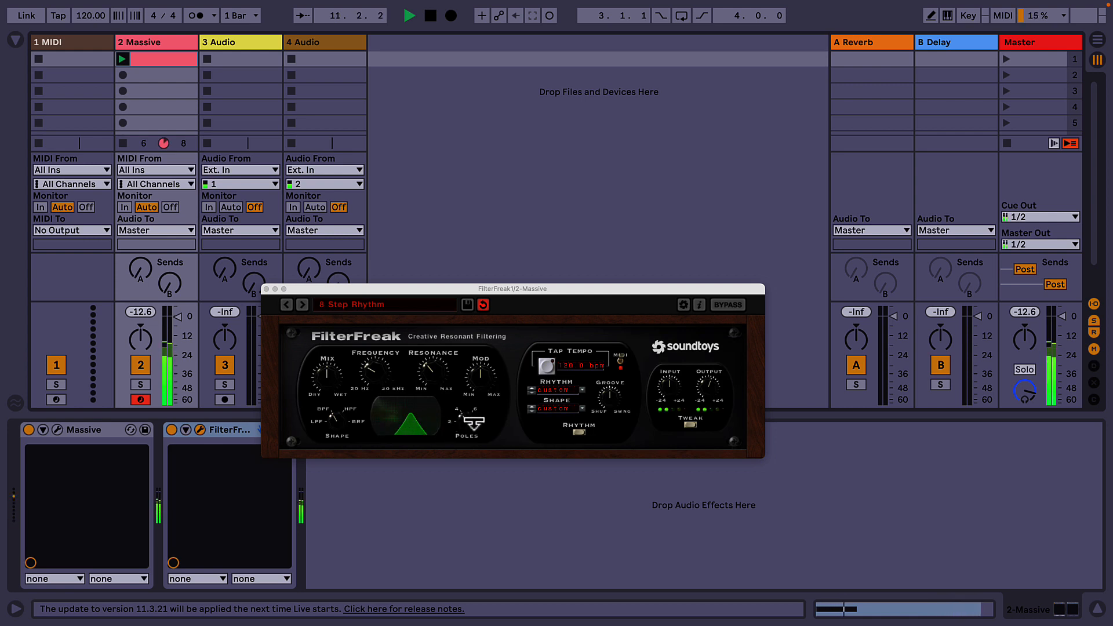
click(338, 422)
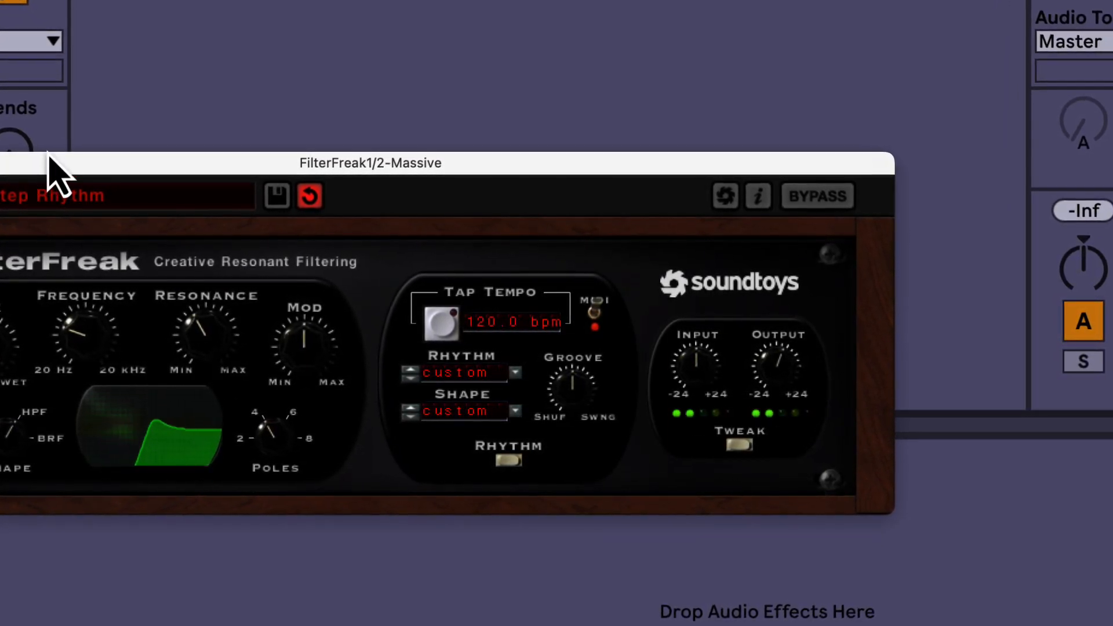
drag(46, 162, 228, 168)
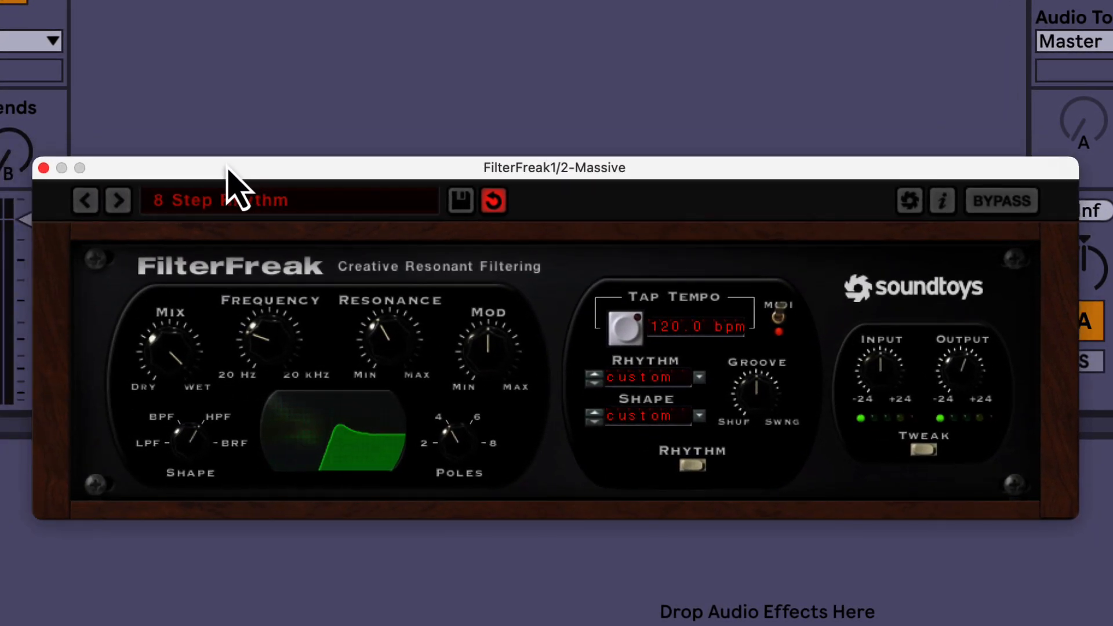
Step: Set FilterFreak's modulation rhythm to 16 bars
click(700, 378)
mouse_move(723, 311)
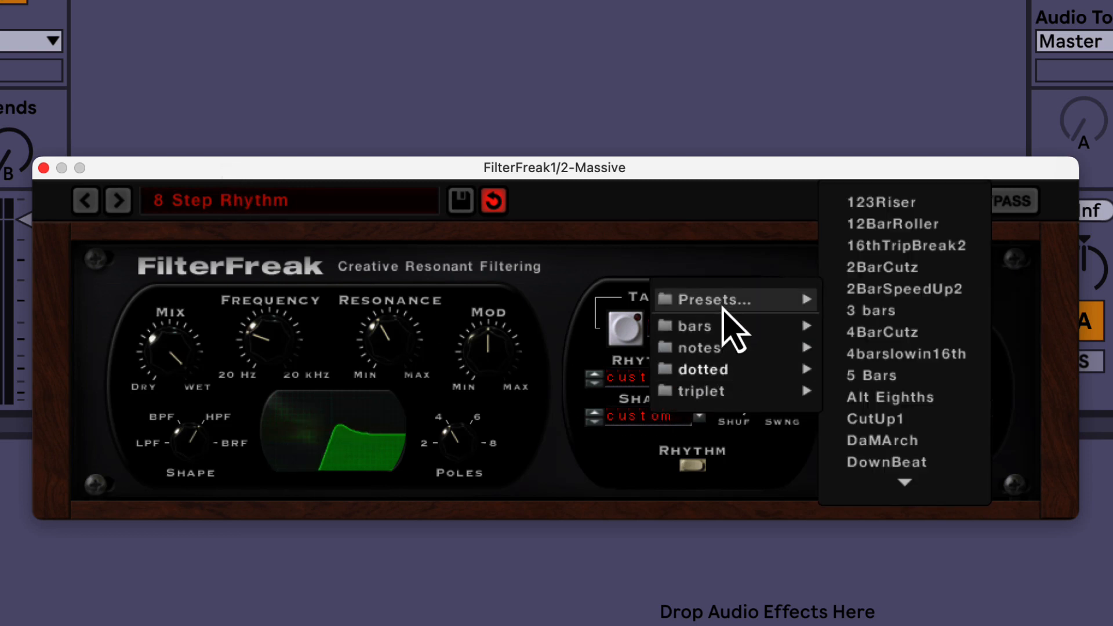
mouse_move(728, 331)
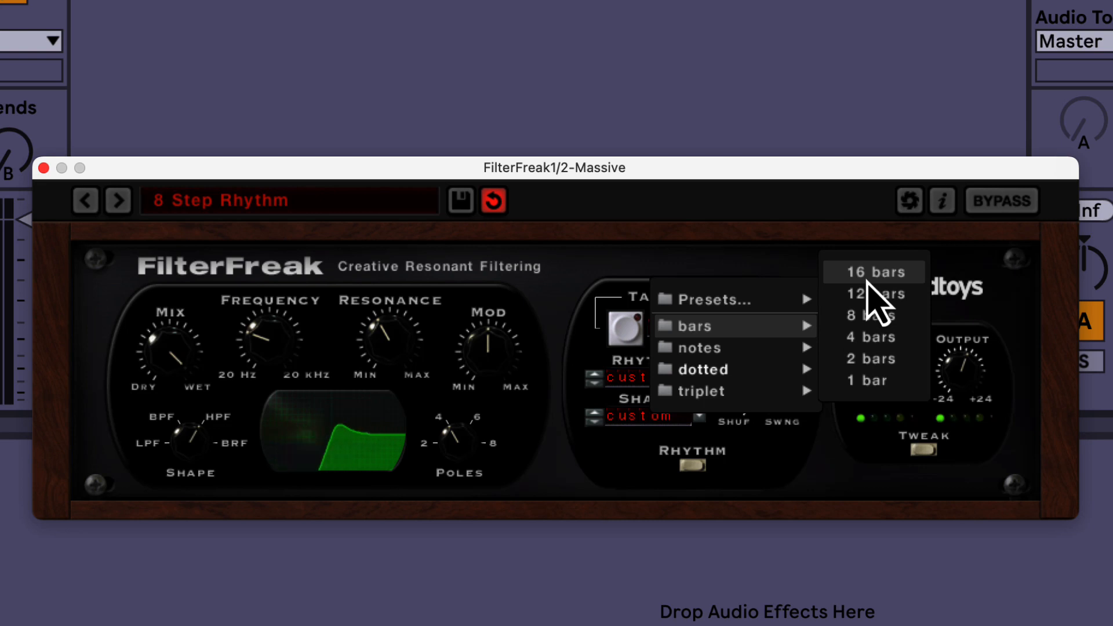
click(876, 273)
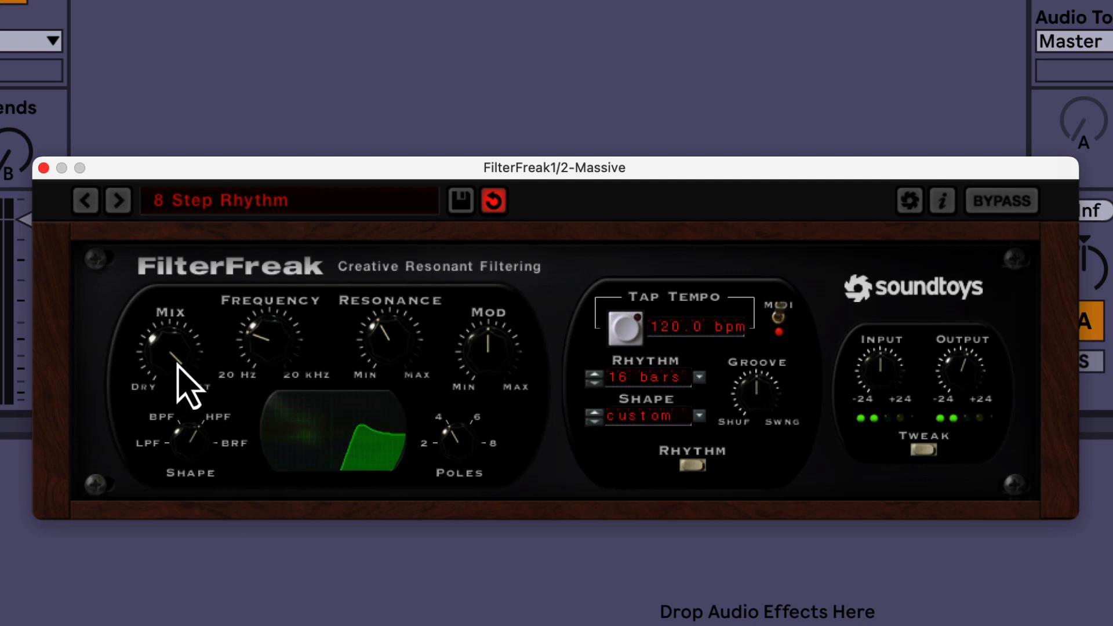
Step: Raise the filter's frequency and resonance slightly, and try different mix amounts, ending at about three quarters wet
drag(176, 365, 176, 397)
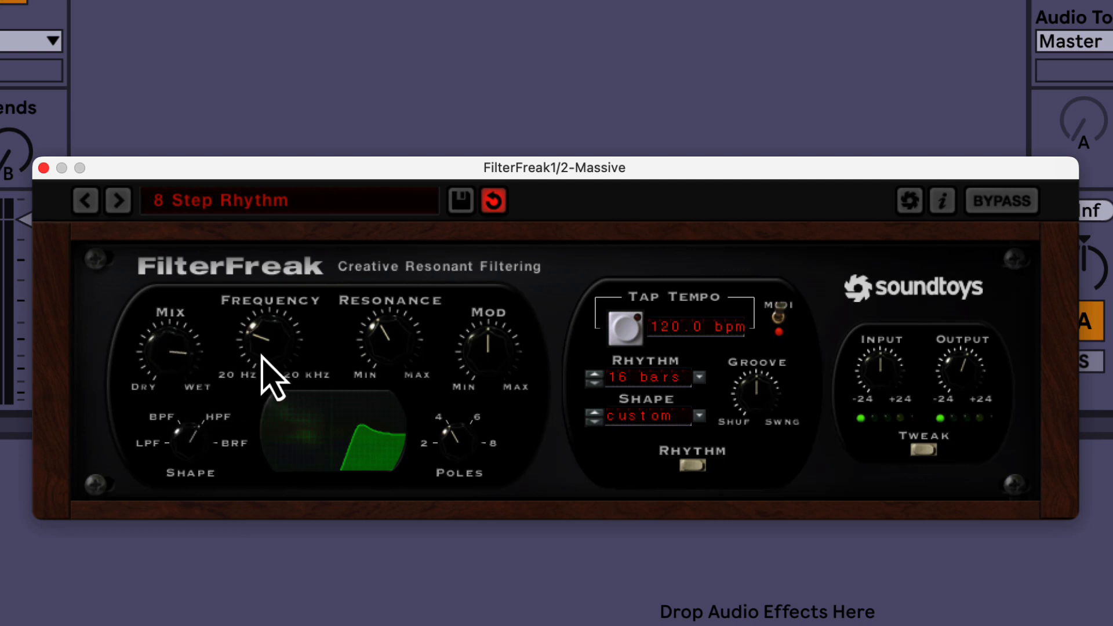
drag(261, 354, 262, 331)
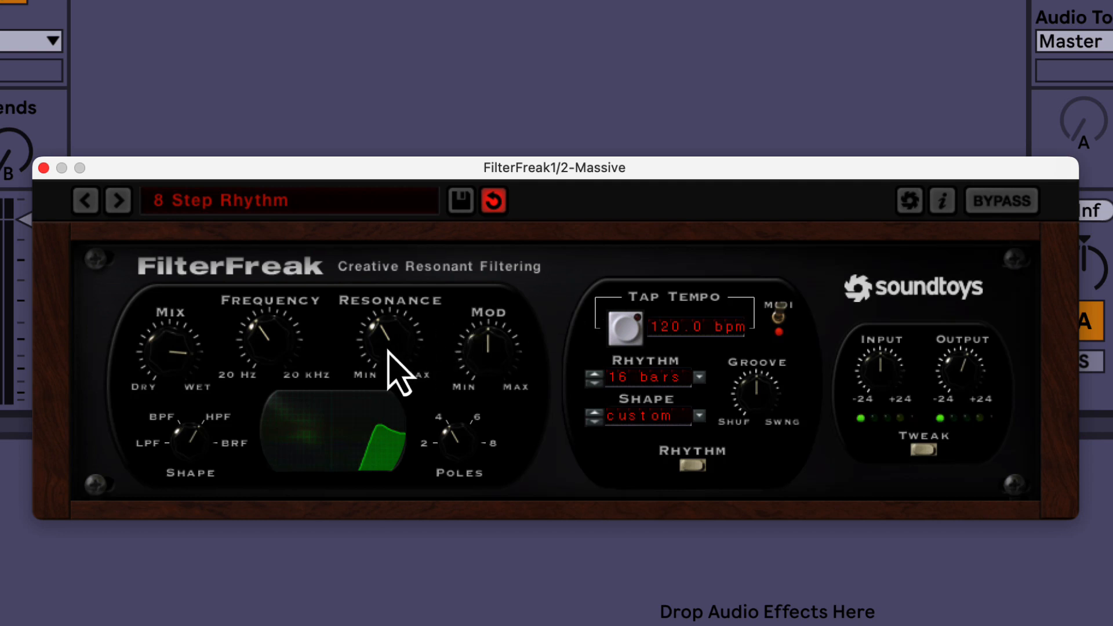
drag(388, 353, 389, 332)
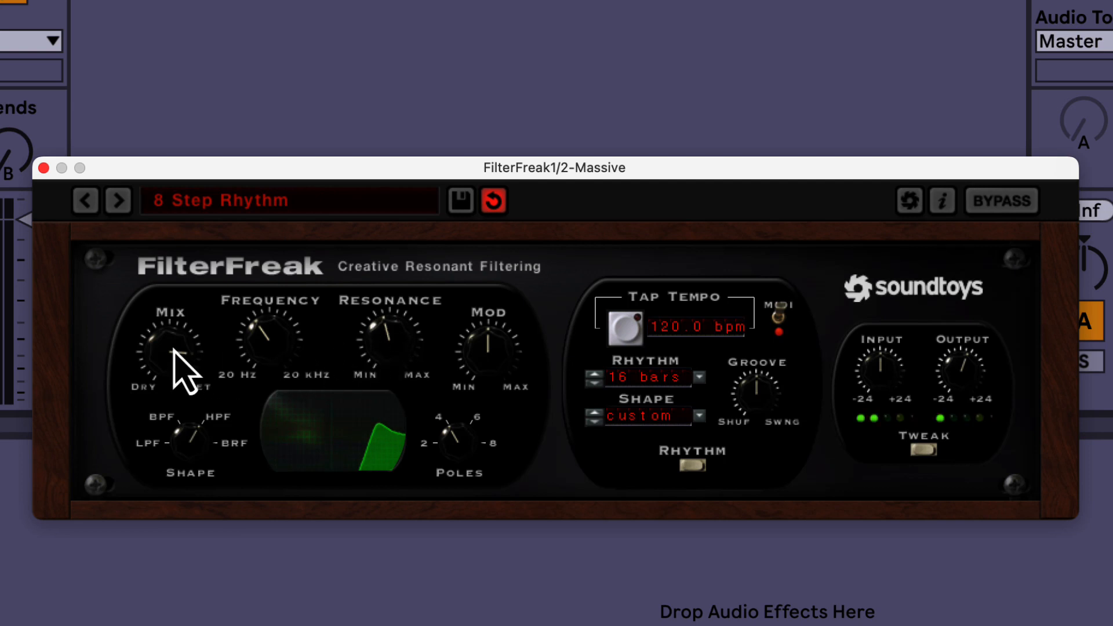
drag(174, 351, 174, 446)
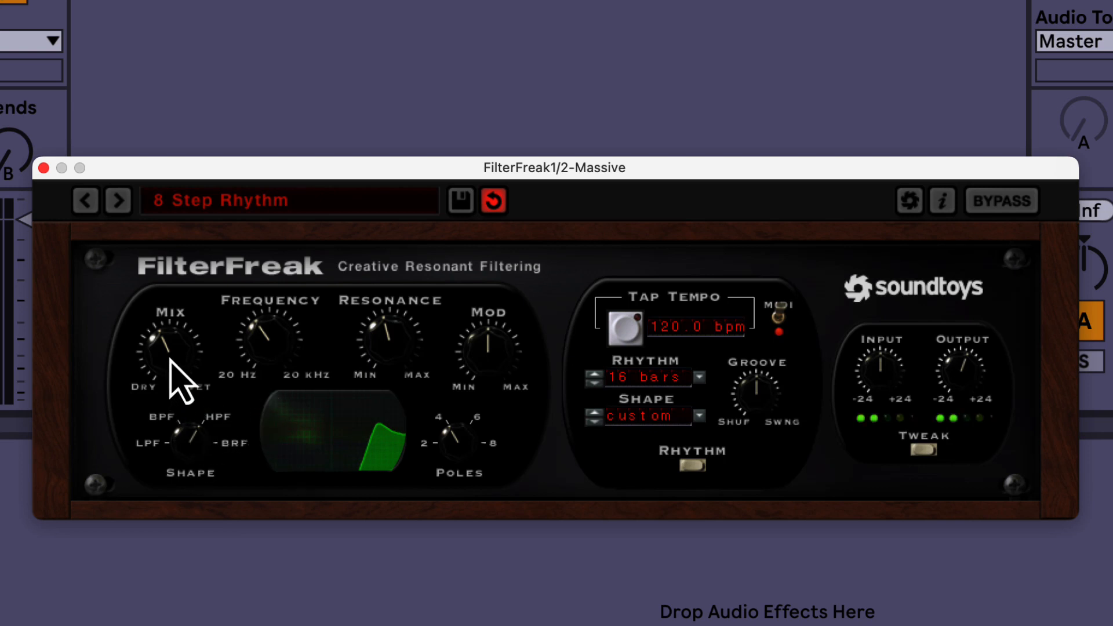
drag(170, 358, 187, 293)
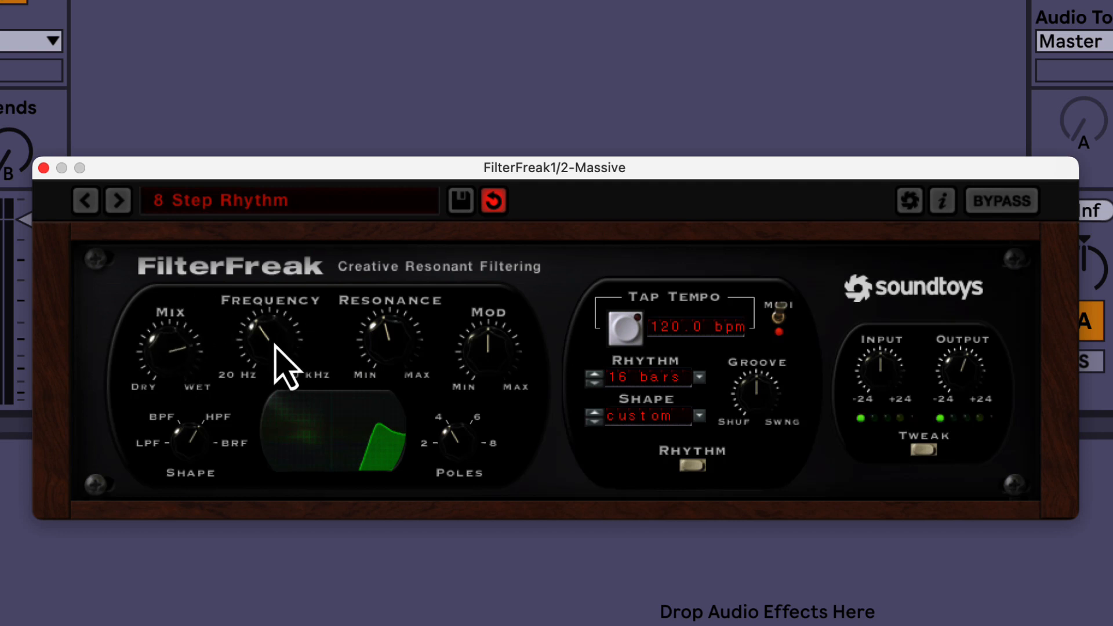
Step: Lower the filter's frequency towards 20 Hz and raise the Mod amount to about three quarters
drag(275, 345, 267, 387)
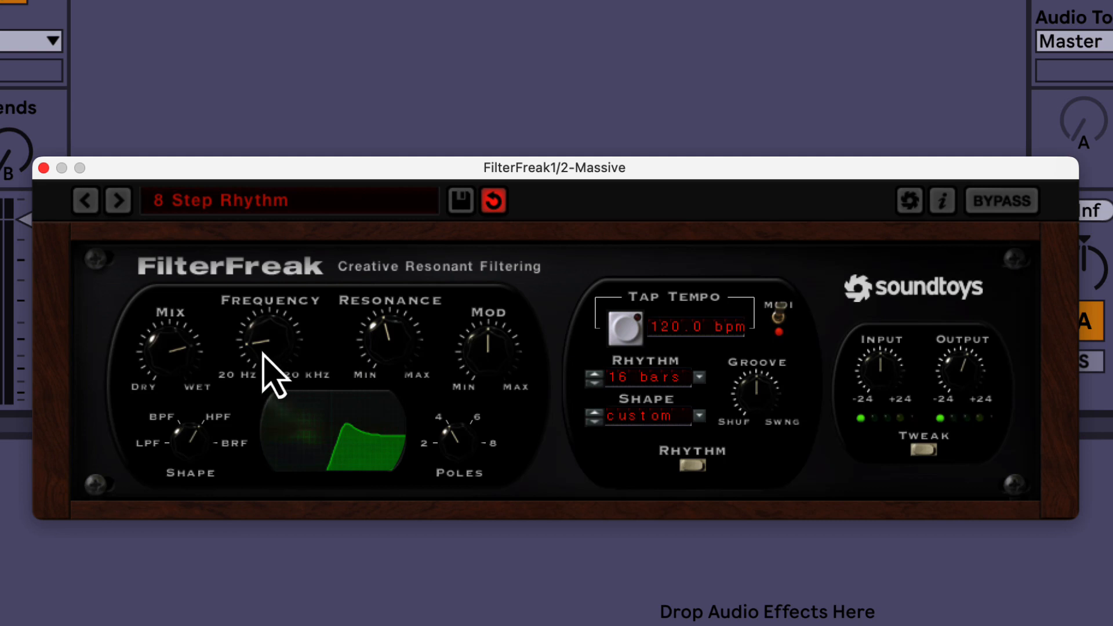
mouse_move(264, 355)
mouse_down()
mouse_move(265, 320)
mouse_move(256, 349)
mouse_up()
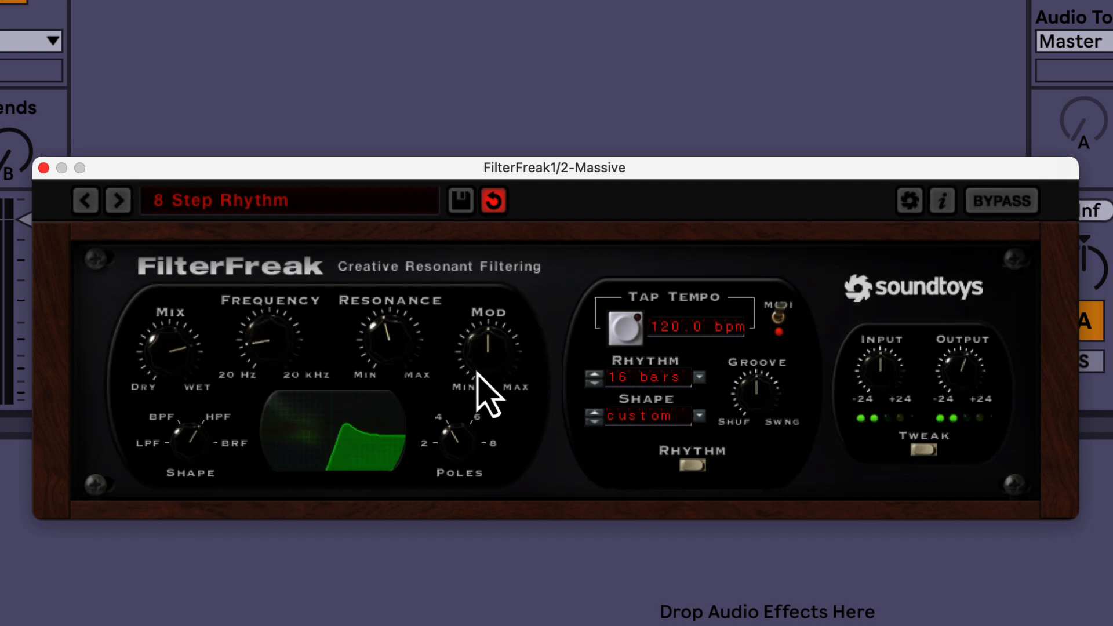
drag(477, 372, 475, 328)
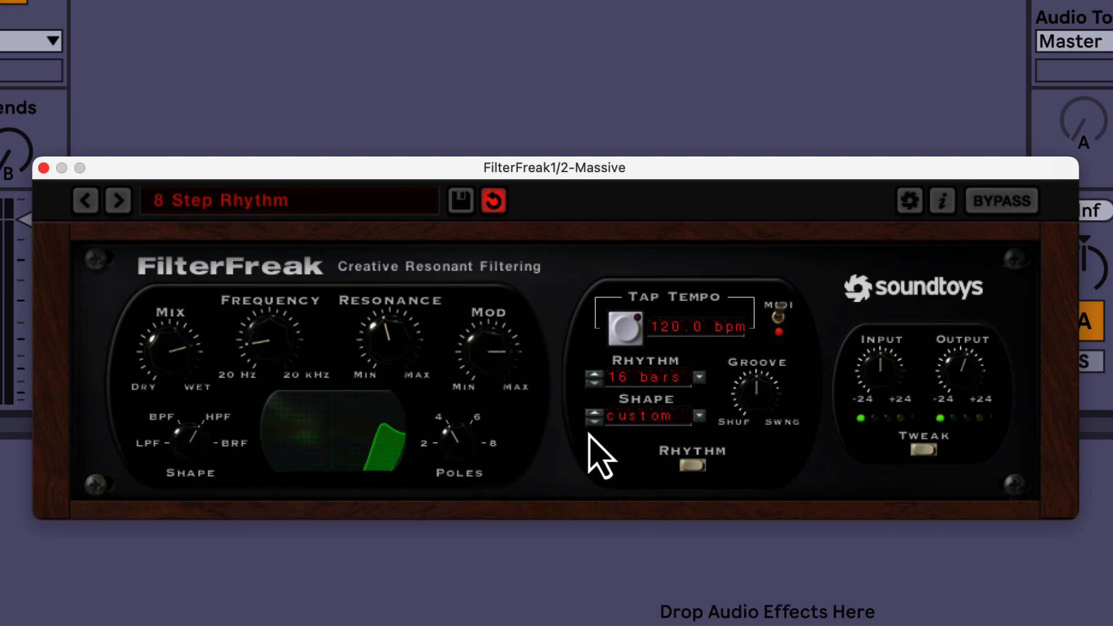
Step: Set the modulation rhythm to 1 bar and reduce the Mod amount slightly
click(700, 378)
mouse_move(751, 334)
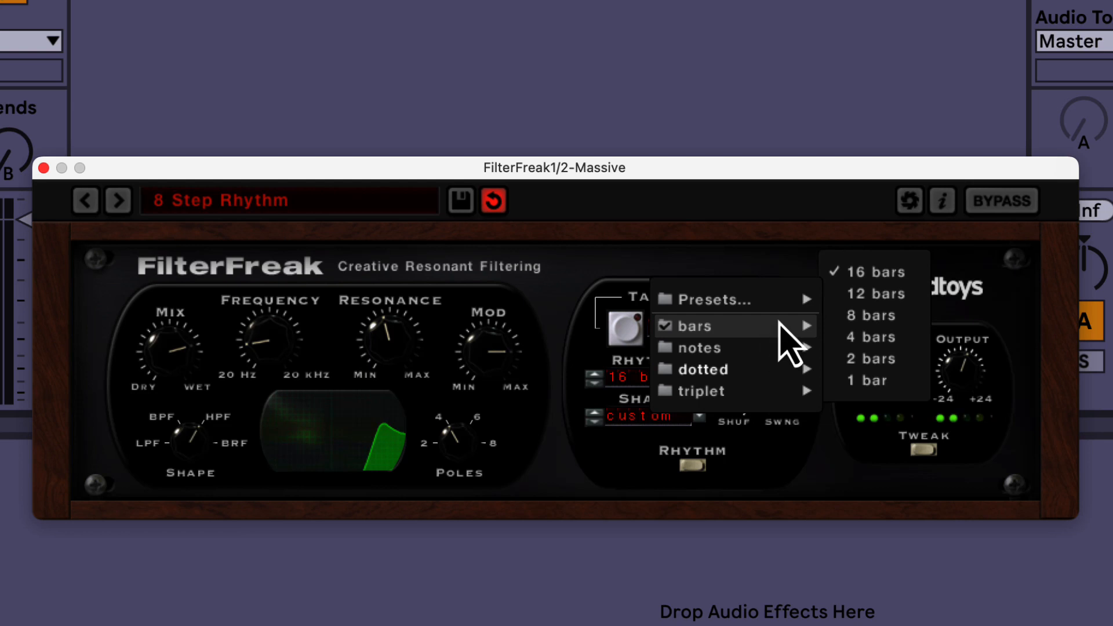
click(865, 381)
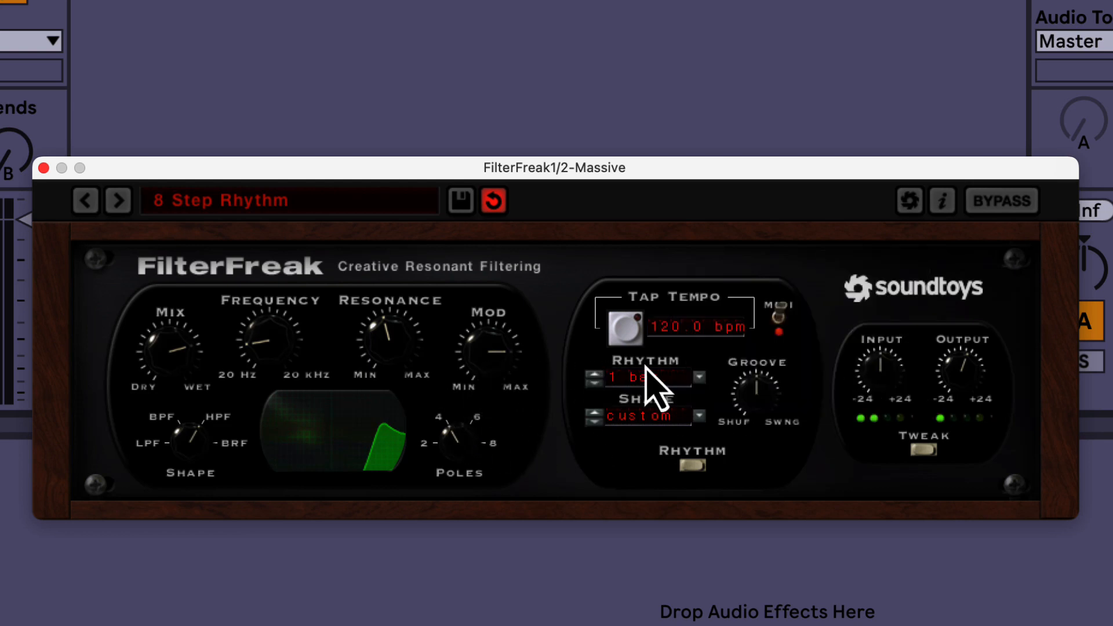
drag(497, 373, 490, 385)
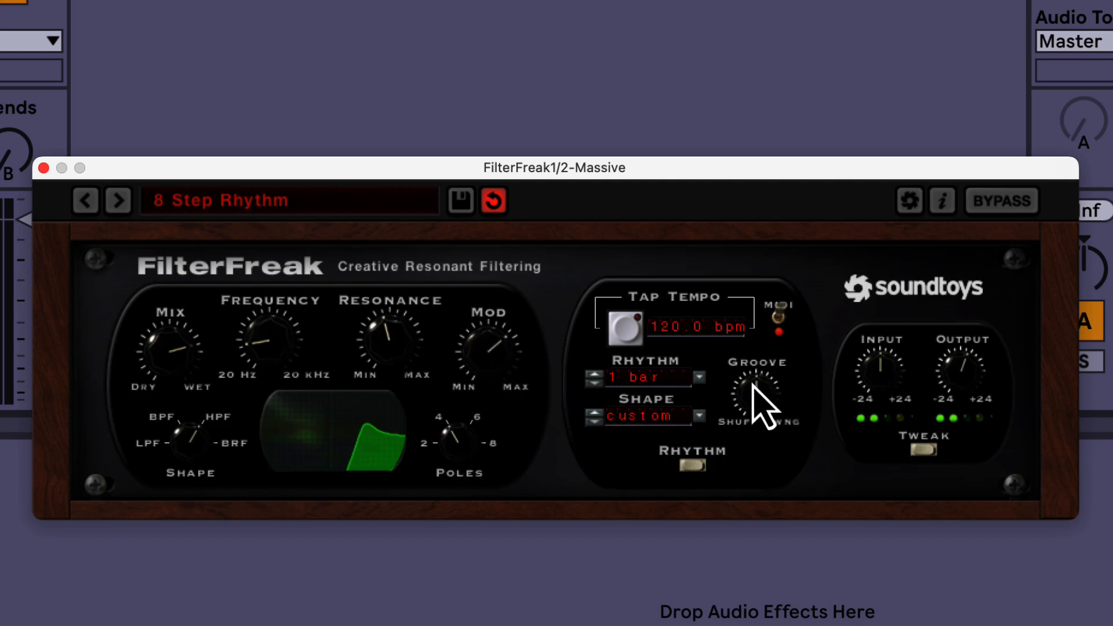
Step: Set the modulation rhythm to 1/8th notes and raise the Mod amount towards its maximum
click(700, 379)
mouse_move(721, 348)
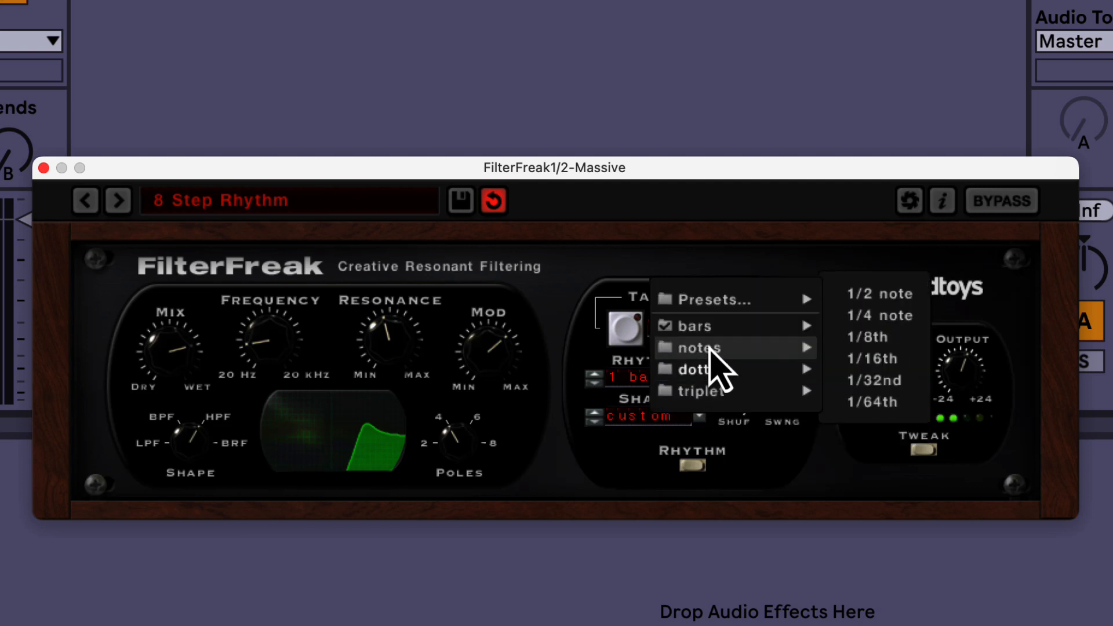
click(870, 338)
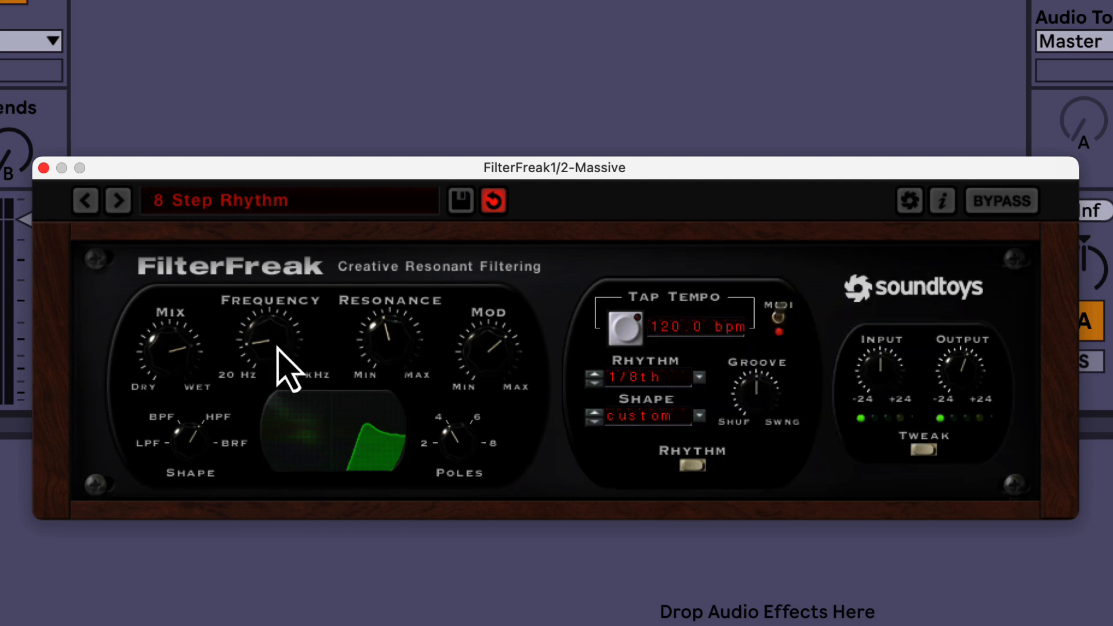
drag(472, 352, 436, 310)
Step: Set the mix to mostly wet, just short of full, and lower the filter's frequency close to 20 Hz
drag(173, 348, 189, 301)
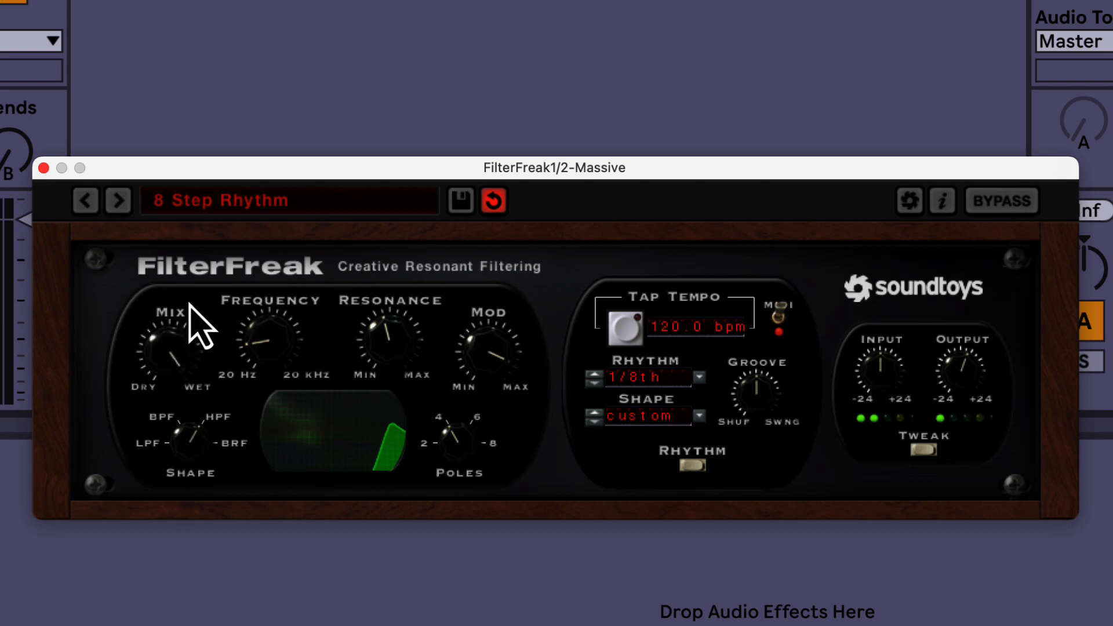
drag(166, 346, 161, 388)
drag(254, 362, 278, 398)
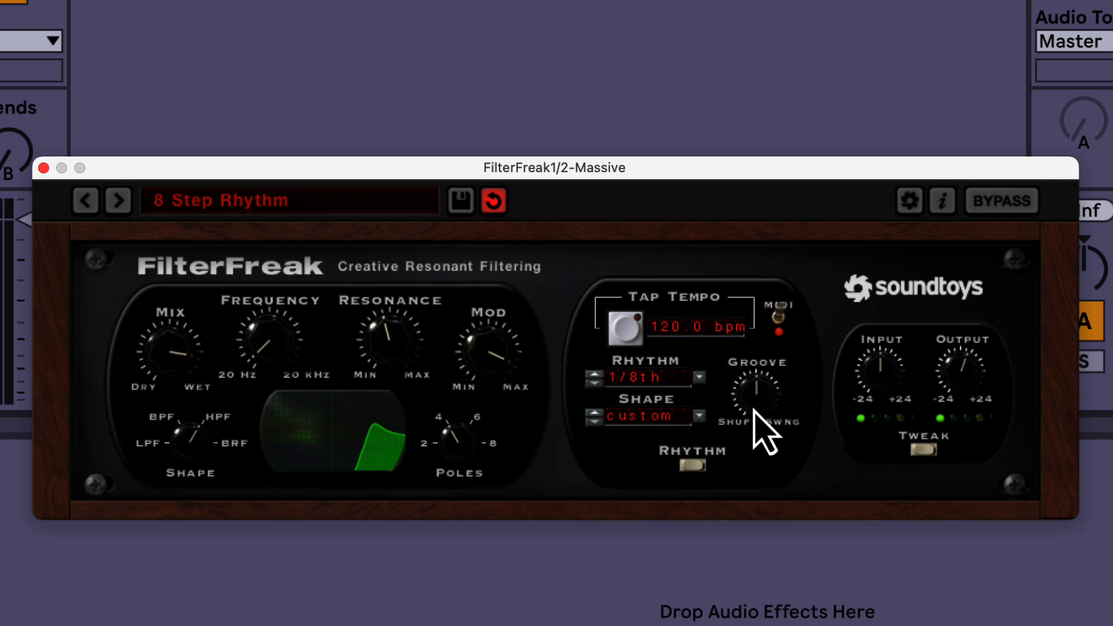
Step: Turn the groove towards swing and set the modulation rhythm to 1/16 triplet
drag(755, 405, 756, 386)
click(701, 378)
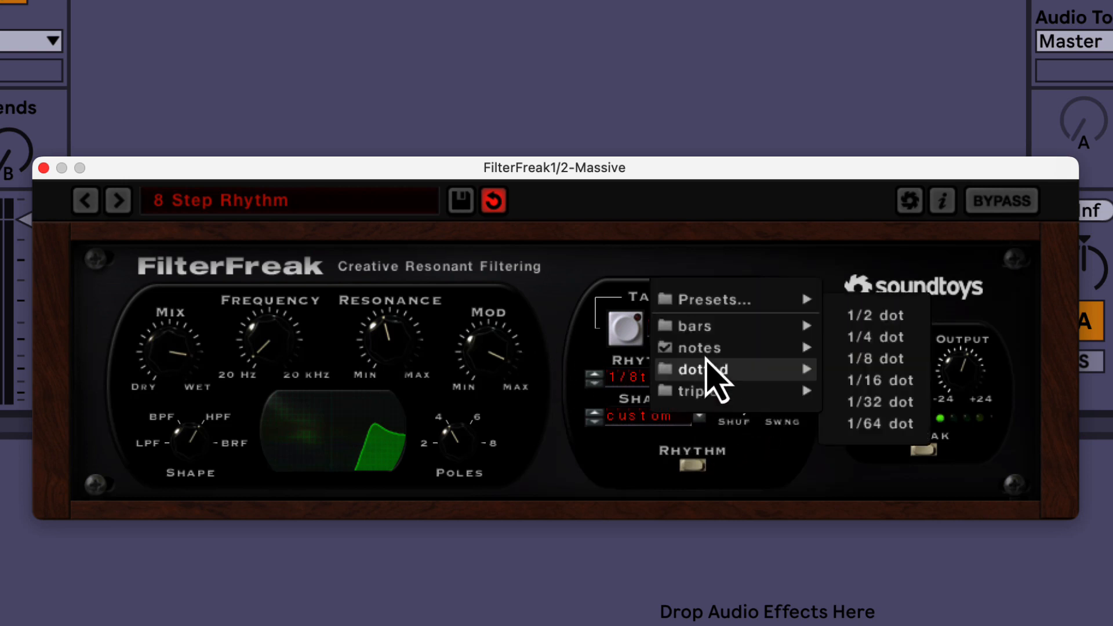
mouse_move(727, 395)
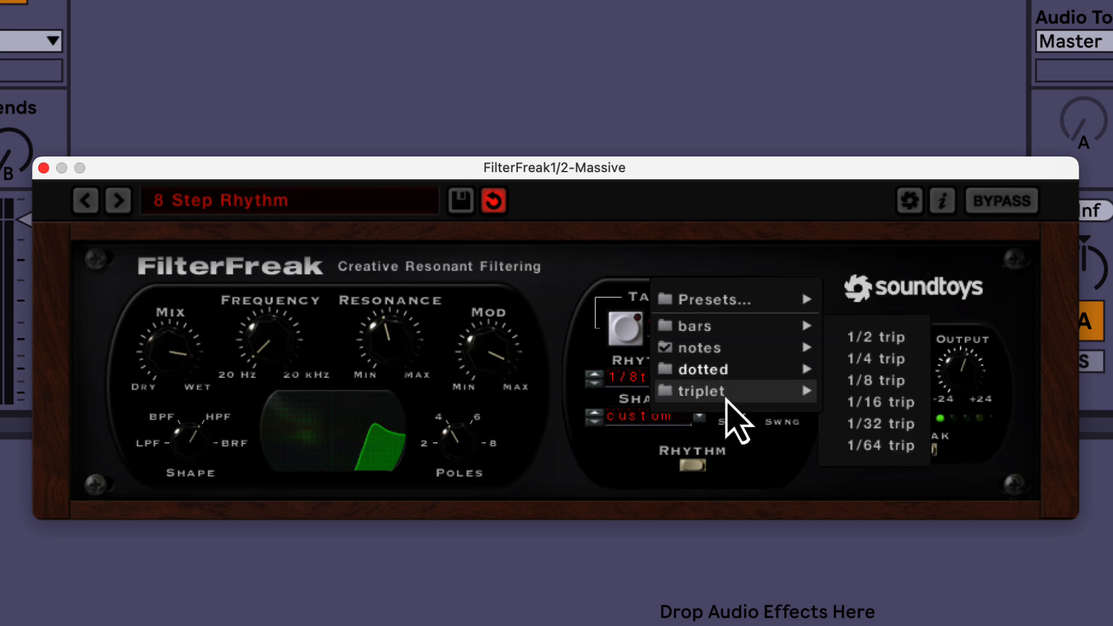
click(879, 402)
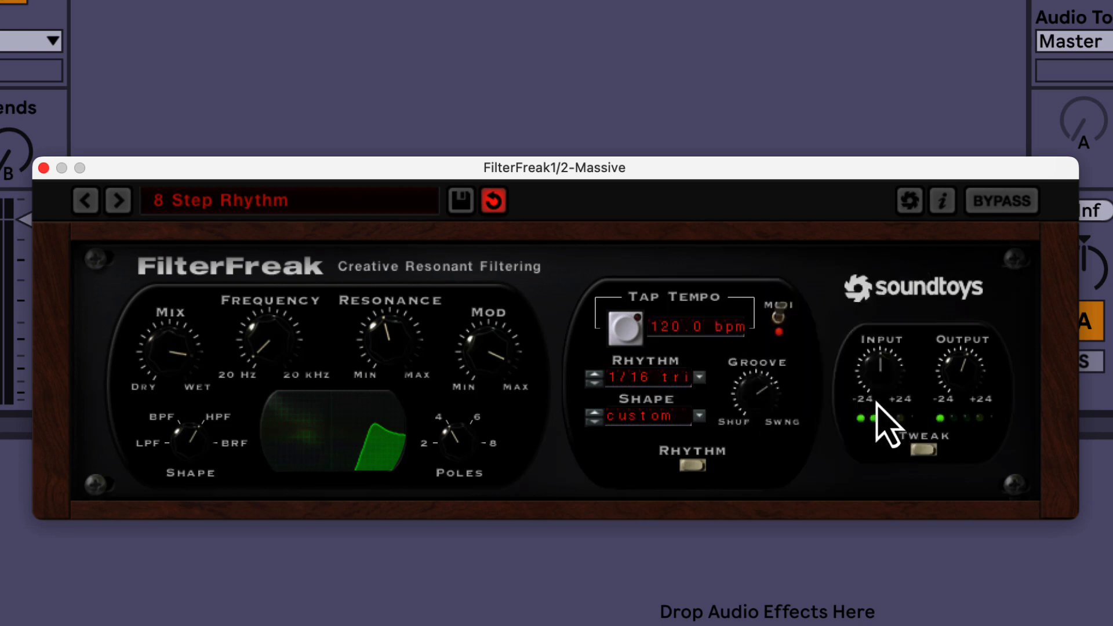
Step: Load the 16 Step Rhythm preset from the 02 Rhythmic category and lower its resonance to slightly below the midpoint
click(364, 209)
mouse_move(351, 230)
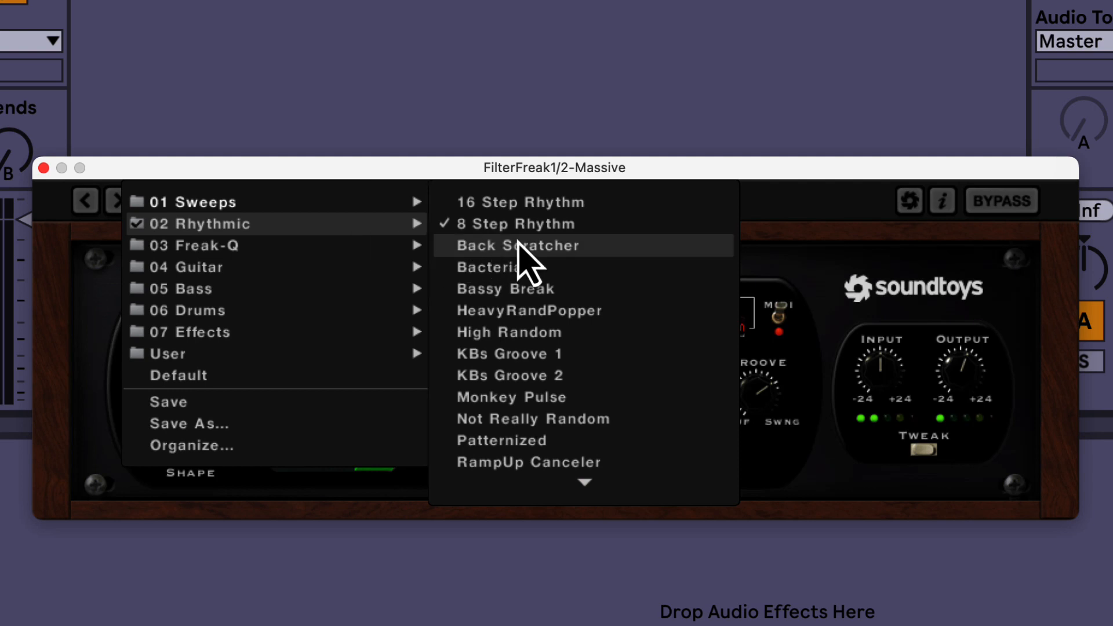
click(520, 208)
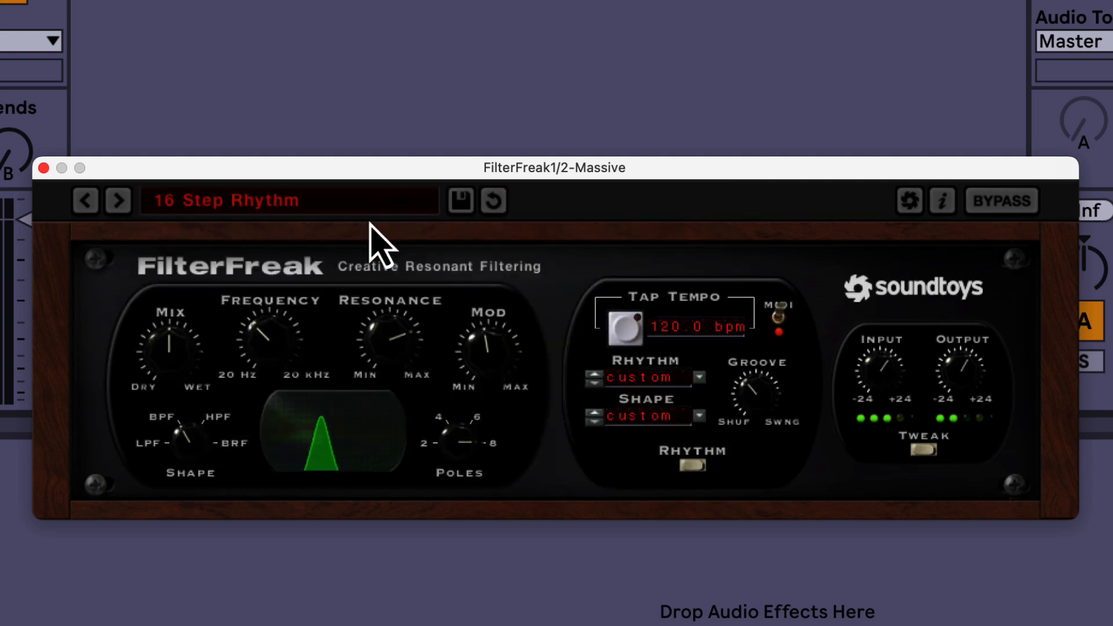
drag(387, 334, 405, 373)
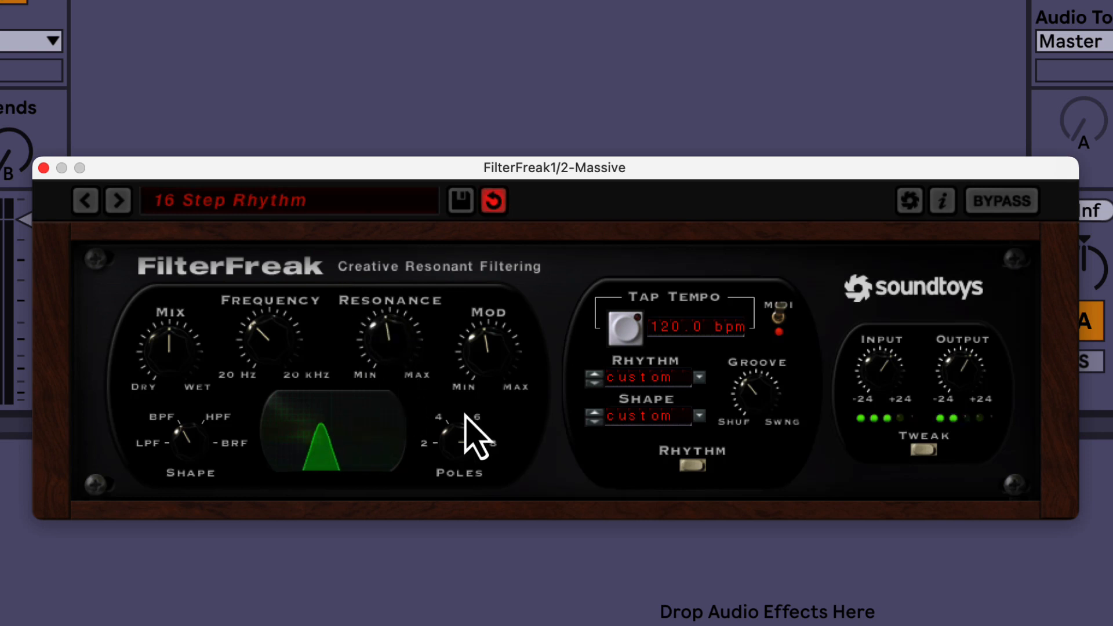
Step: Set the modulation shape to RampDown and lower the resonance further below its midpoint
click(695, 421)
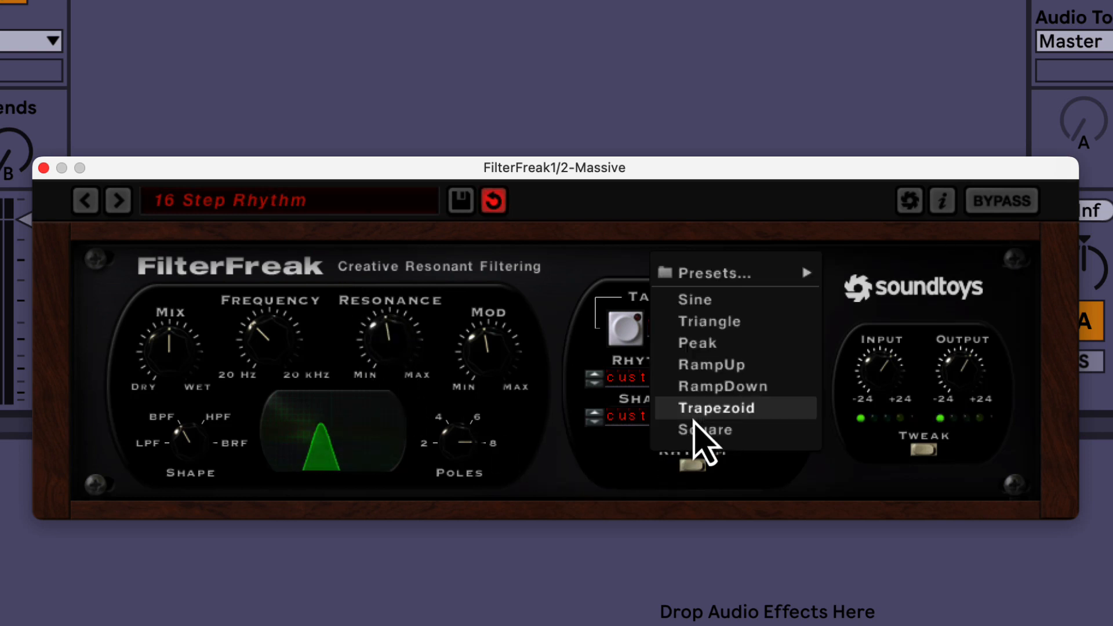
click(699, 396)
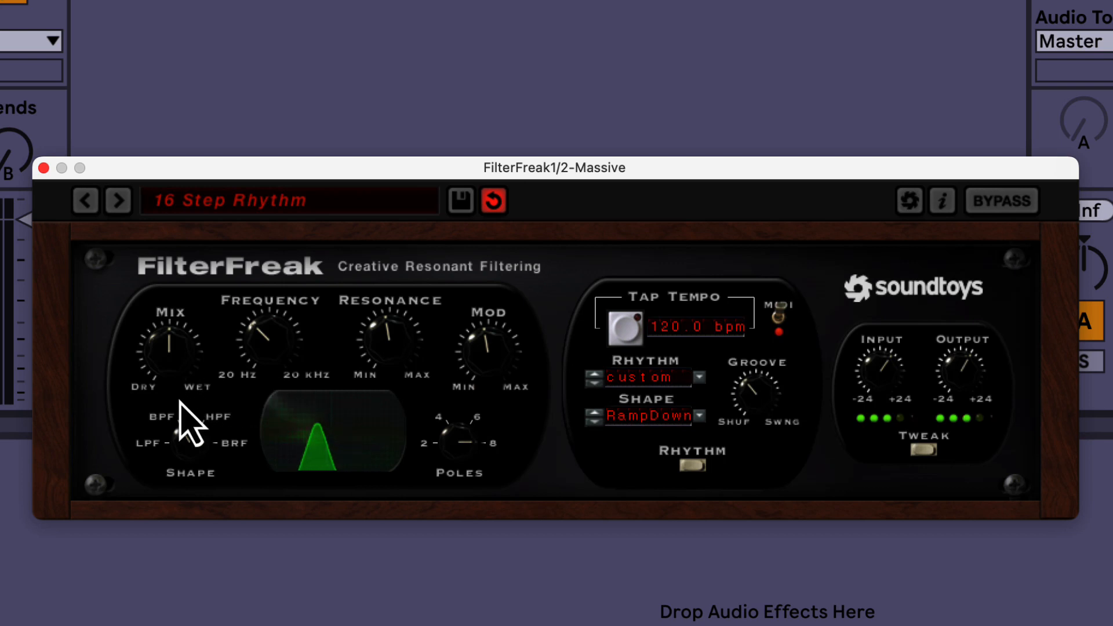
drag(378, 350, 376, 377)
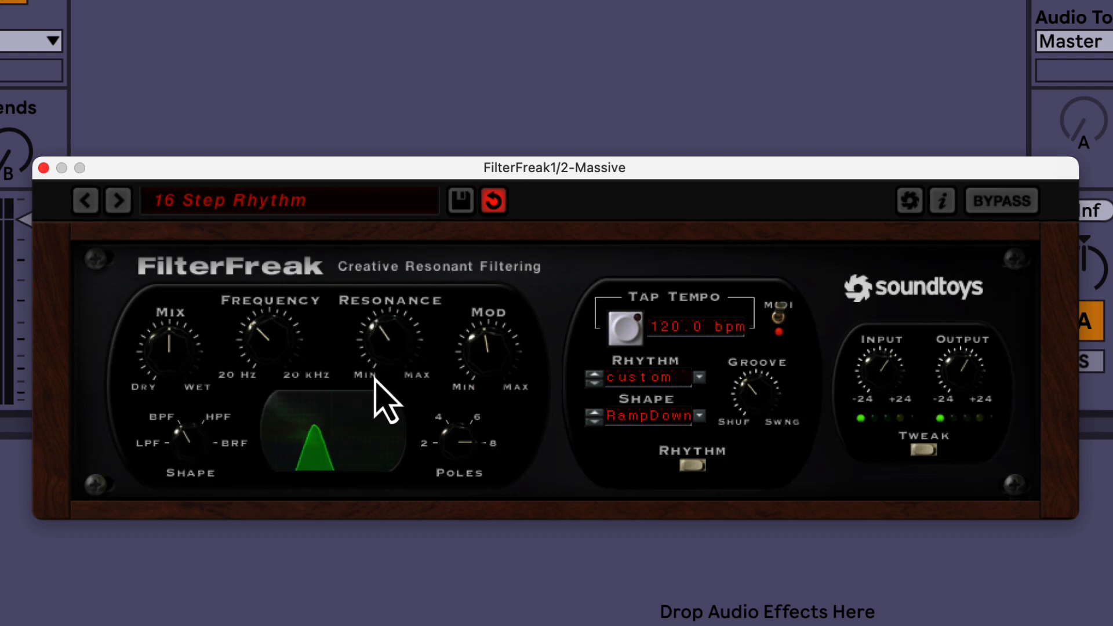
Step: Raise the mix to mostly wet and, after sweeping the frequency near 20 kHz, set it slightly above its midpoint
drag(266, 359, 265, 260)
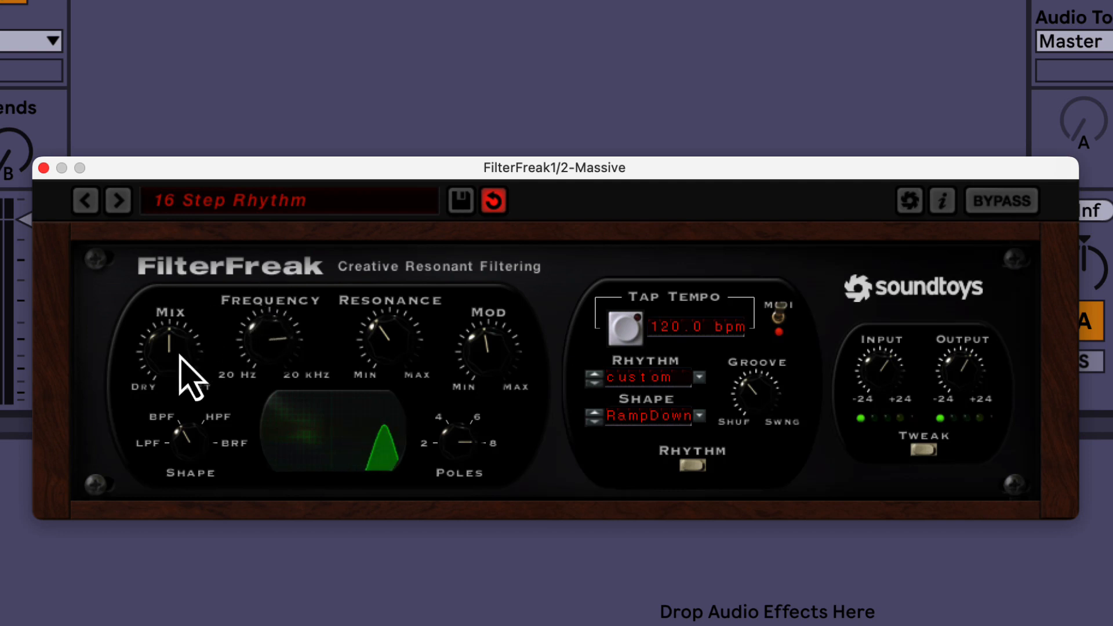
drag(179, 354, 183, 310)
drag(250, 323, 265, 395)
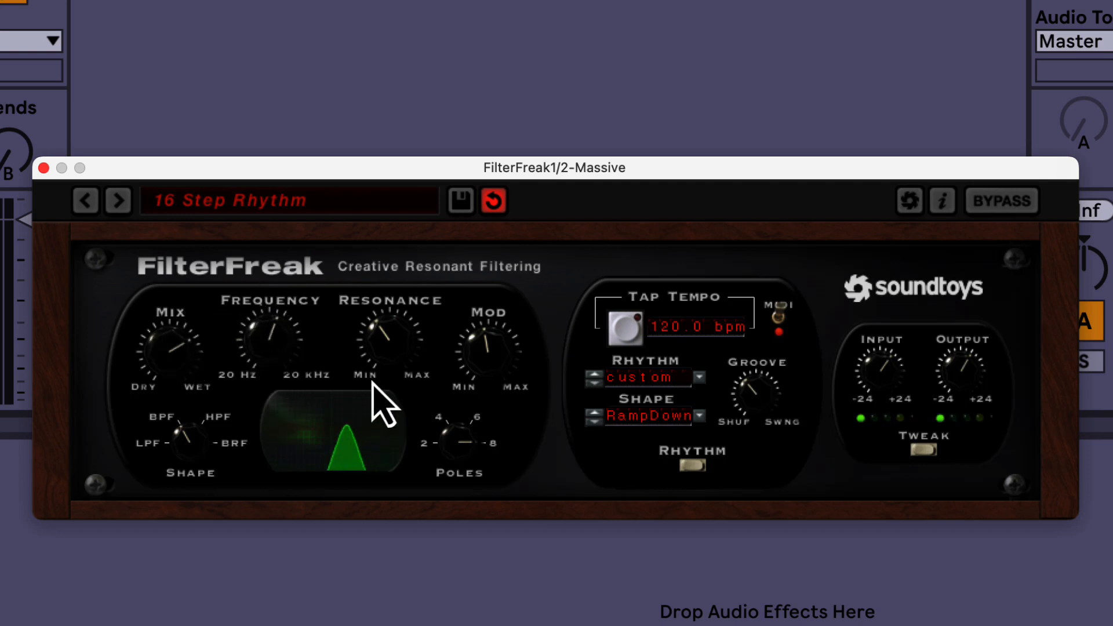
Step: Try a modulation rhythm of 8 bars, and settle on 1/16 dotted
click(699, 380)
mouse_move(741, 326)
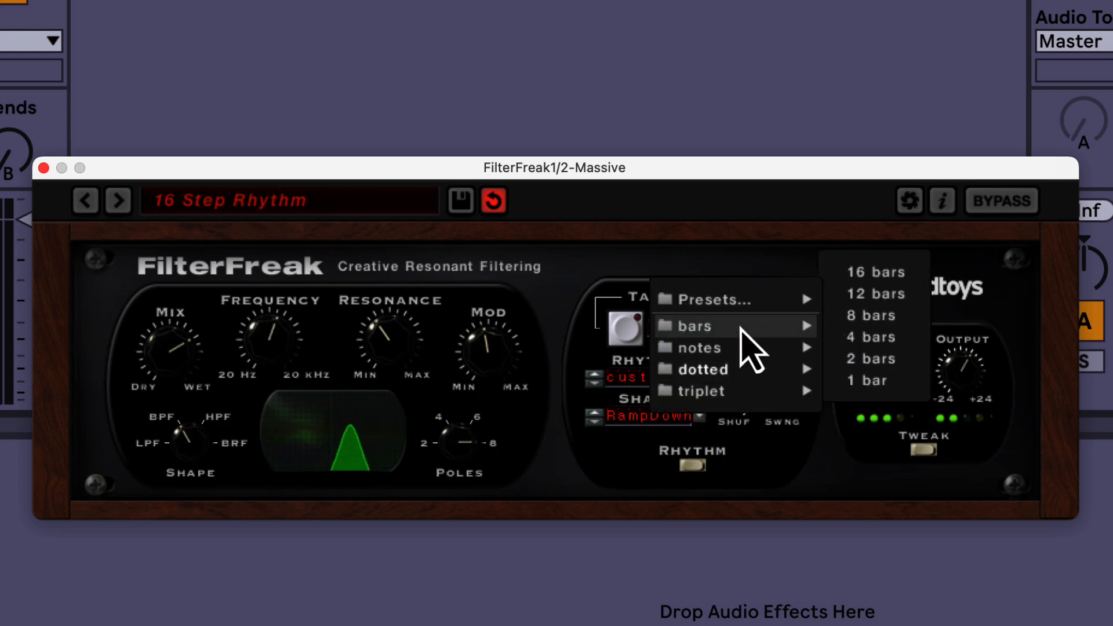
click(883, 318)
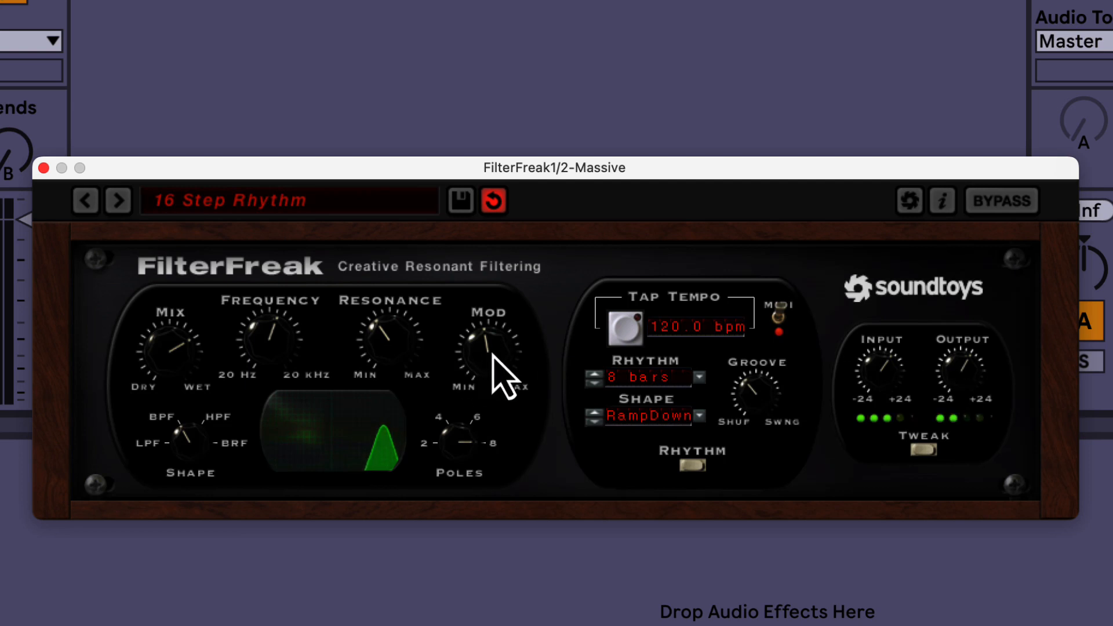
click(698, 380)
click(906, 381)
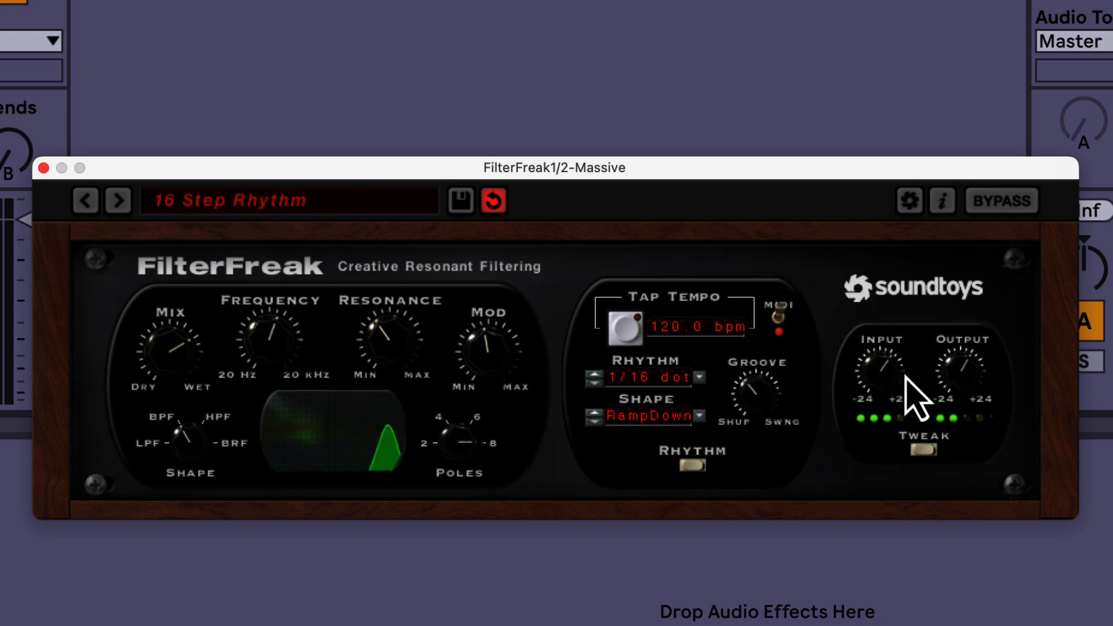
Step: Rebalance the filter with frequency slightly below its midpoint, mix raised closer to fully wet and resonance at about a third
drag(369, 318, 384, 371)
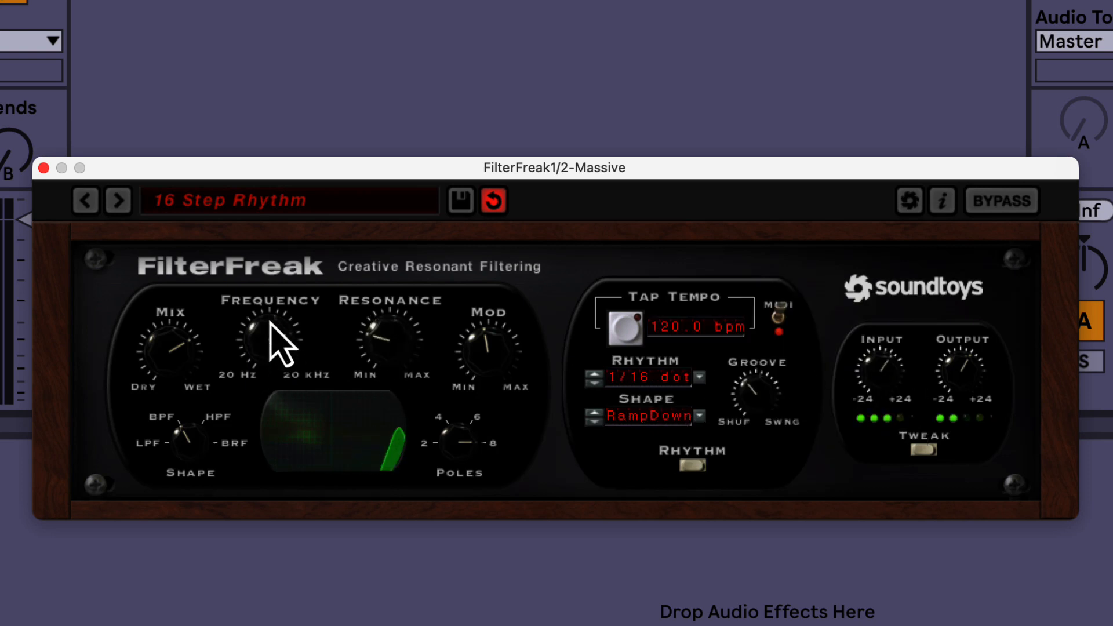
drag(277, 378, 279, 429)
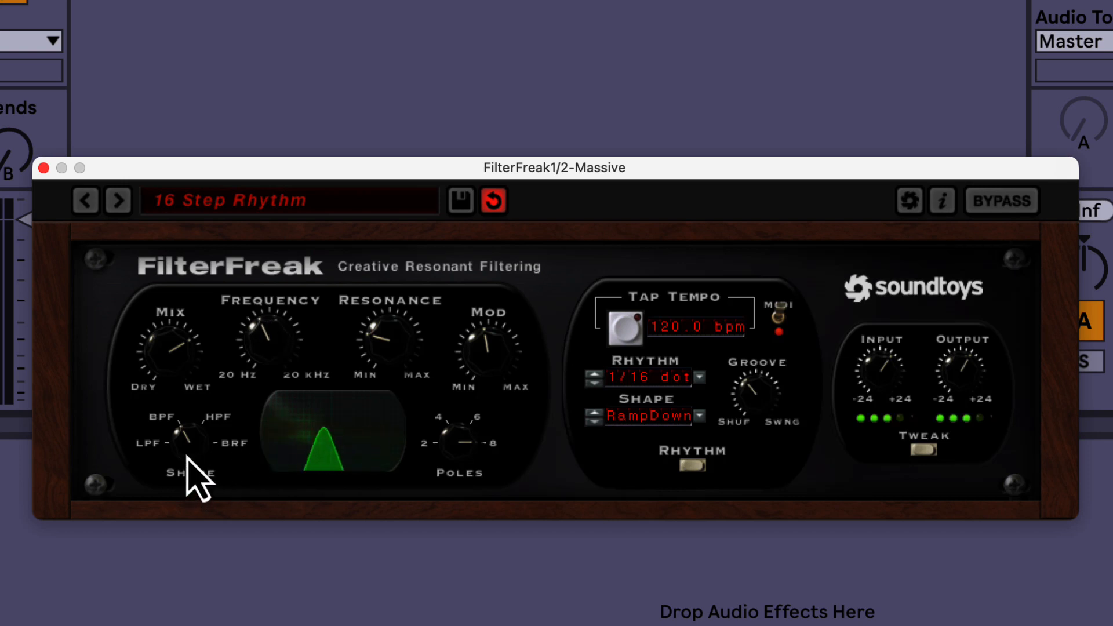
drag(189, 360, 185, 329)
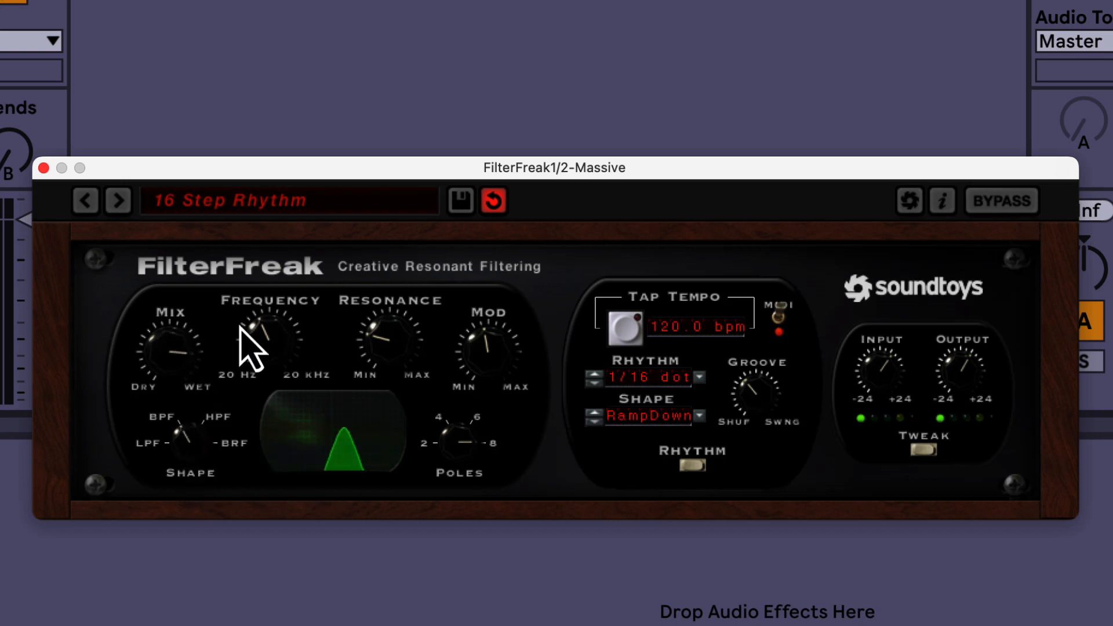
drag(390, 340, 390, 323)
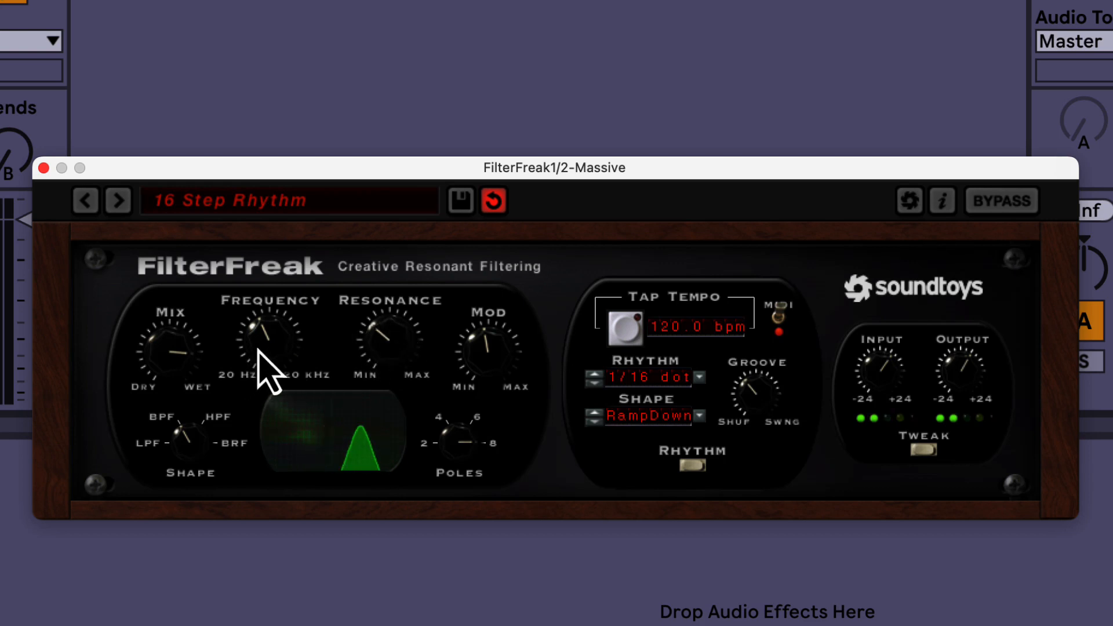
Step: Sweep the filter's frequency down towards 20 Hz and back up, and leave it low in its range
drag(268, 368, 254, 386)
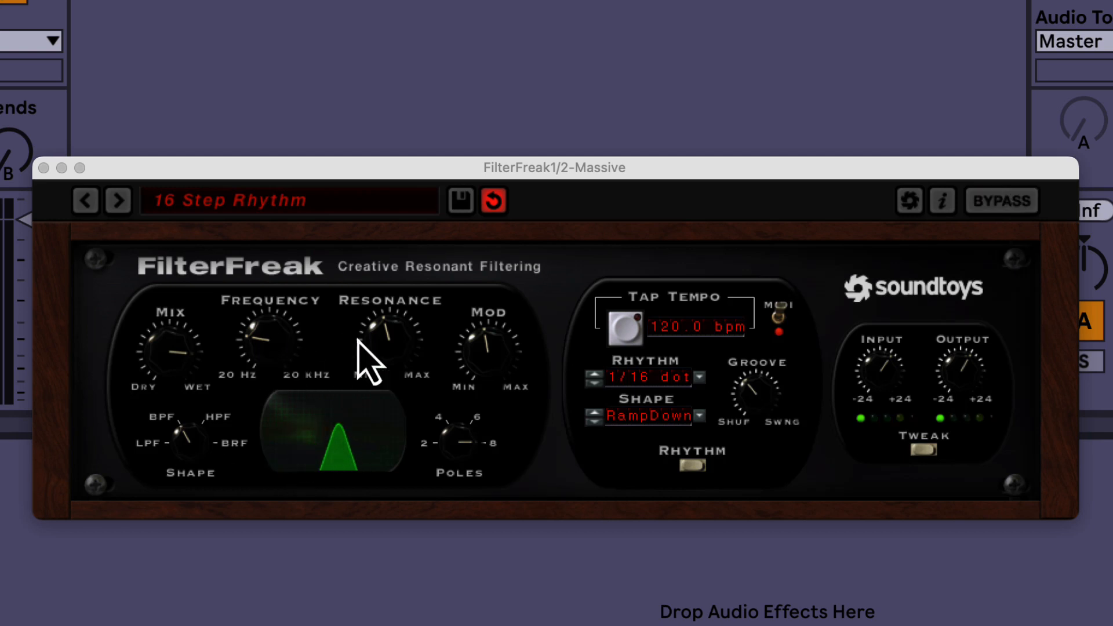
drag(259, 319, 253, 376)
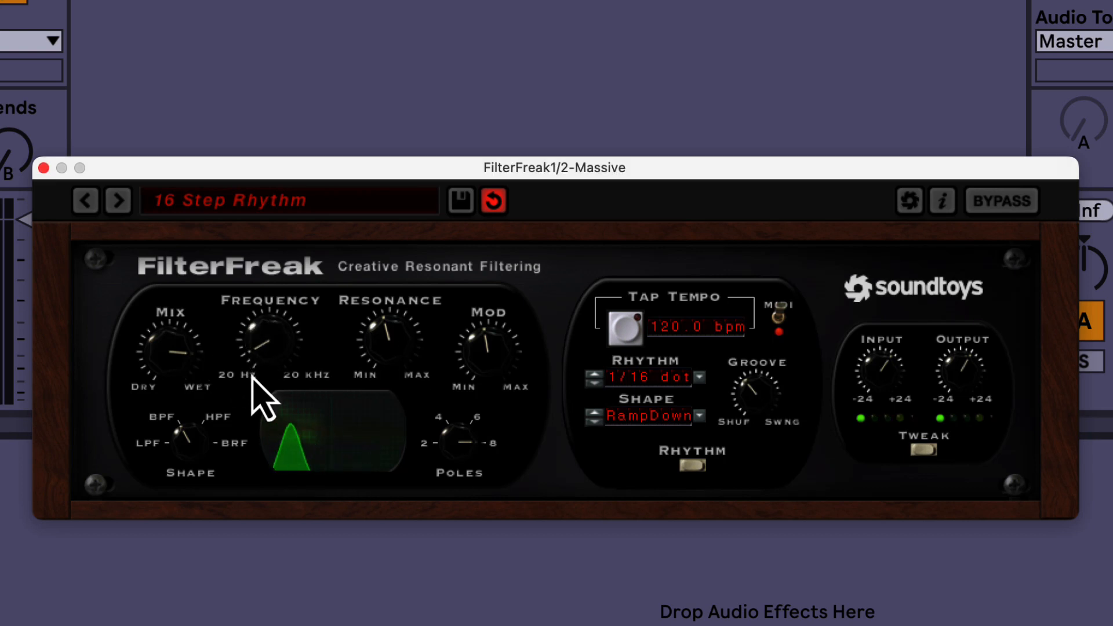
drag(253, 377, 255, 350)
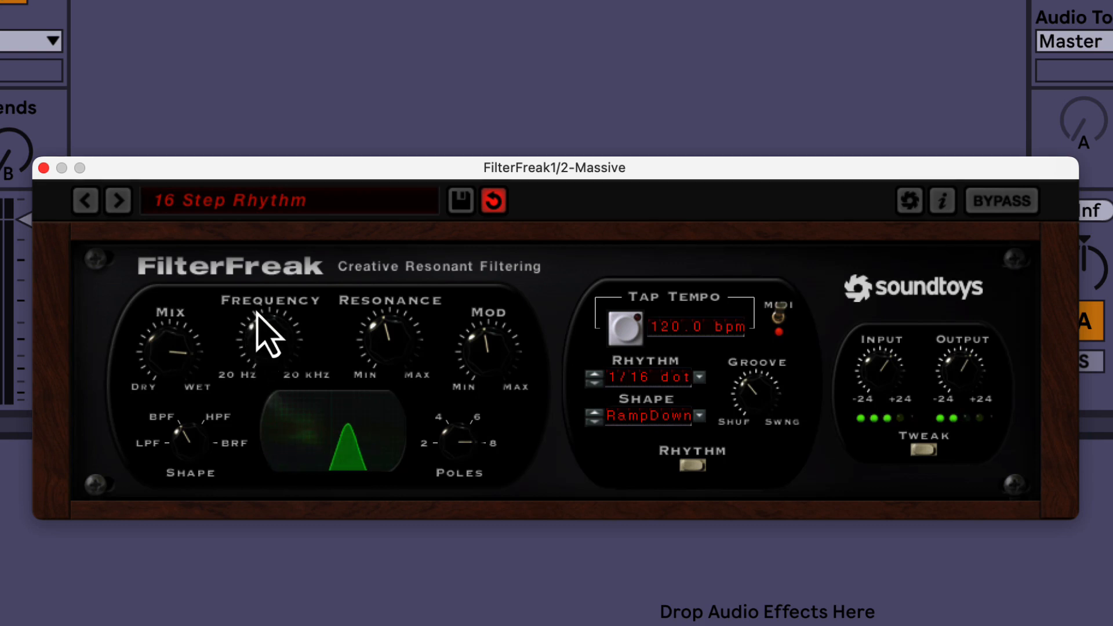
drag(257, 314, 261, 367)
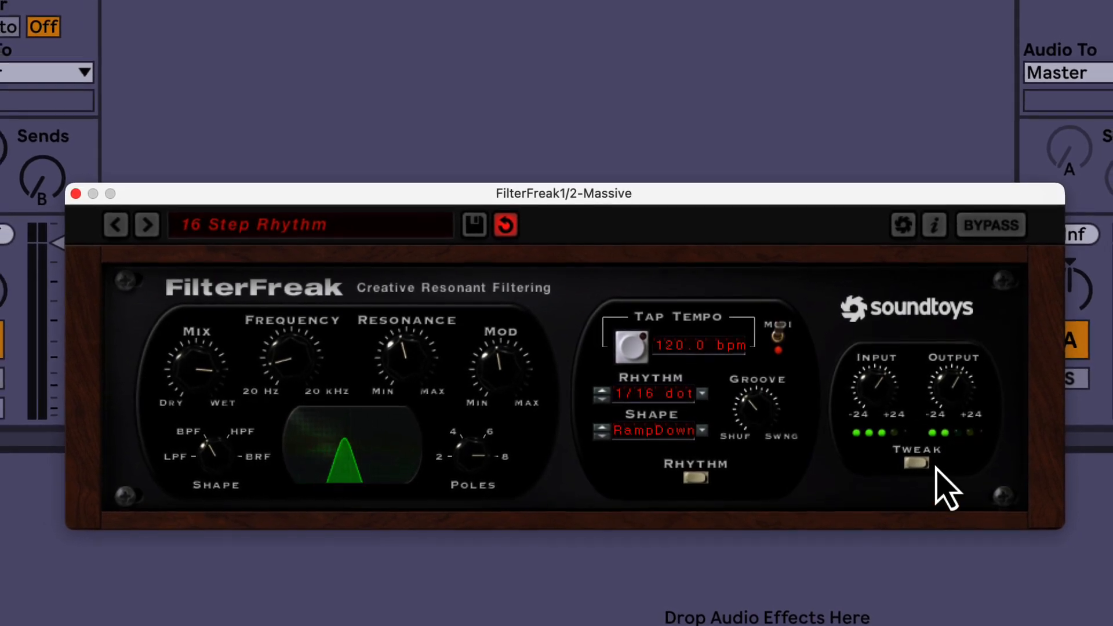
Step: Open the Tweak section, move the plugin window up so it fits on screen, and set the L/R mode to Normal
click(916, 463)
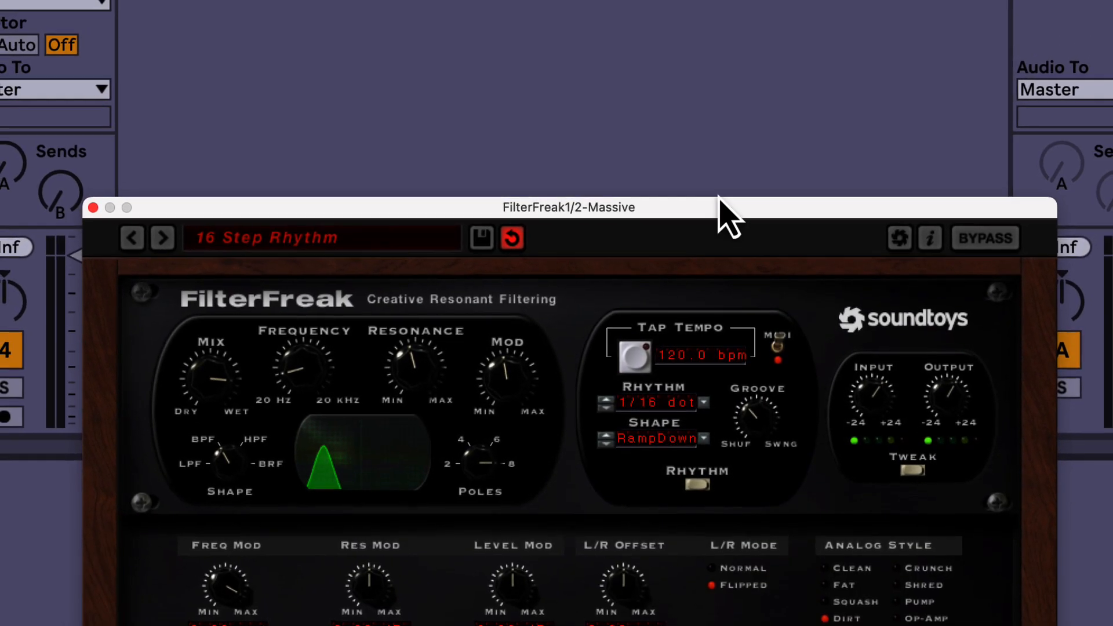
drag(715, 209, 605, 0)
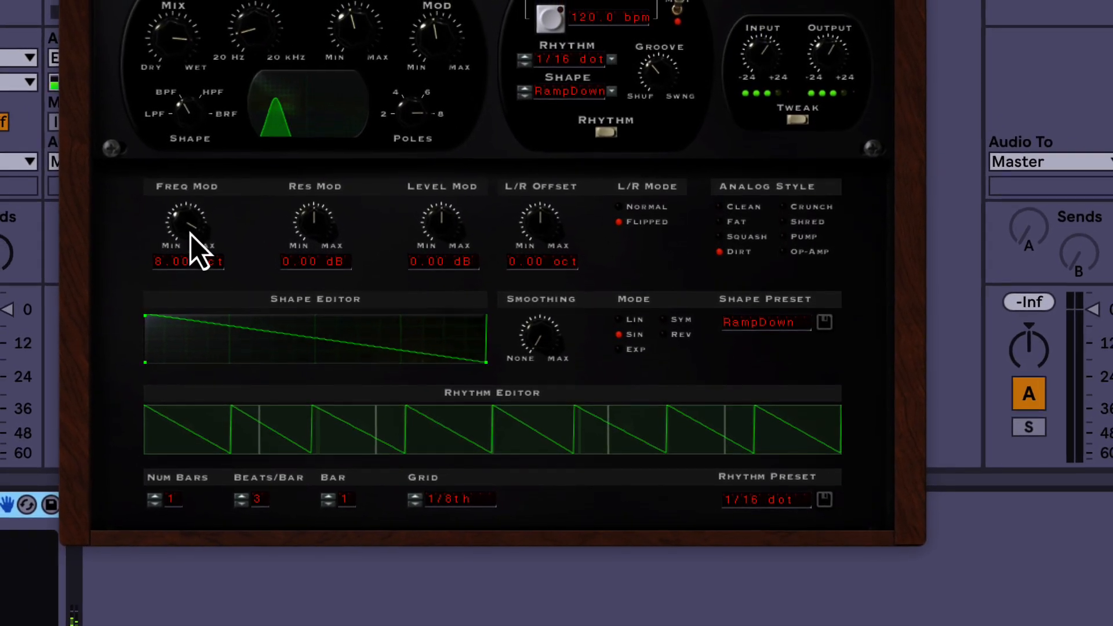
click(620, 208)
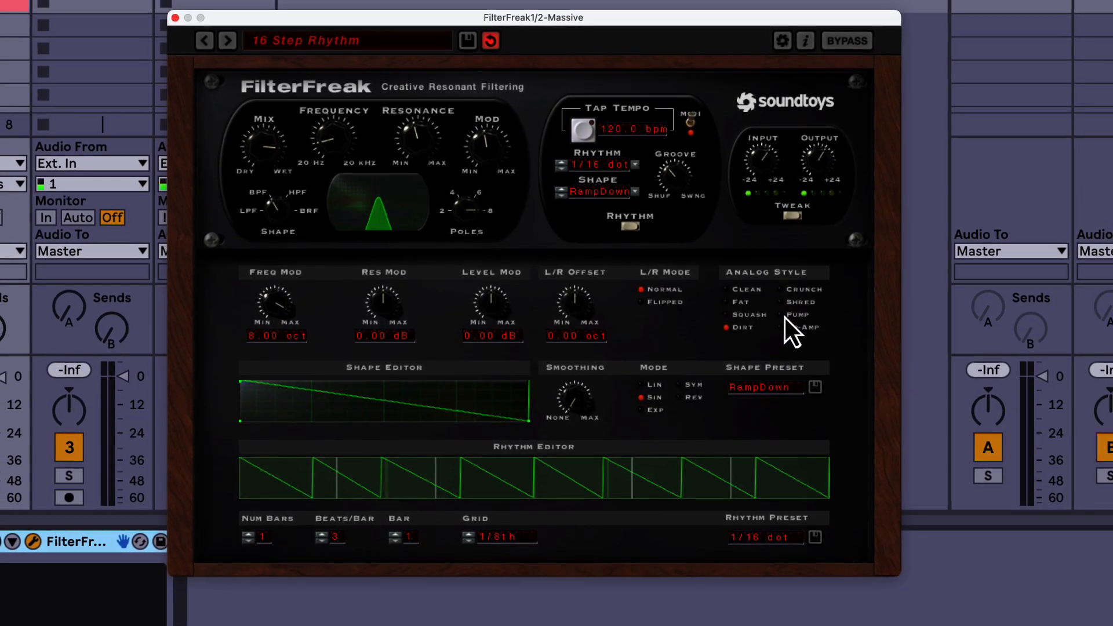
Step: Try the Pump and Crunch analog styles, raise the smoothing to about a quarter, and settle on the Fat style
click(785, 317)
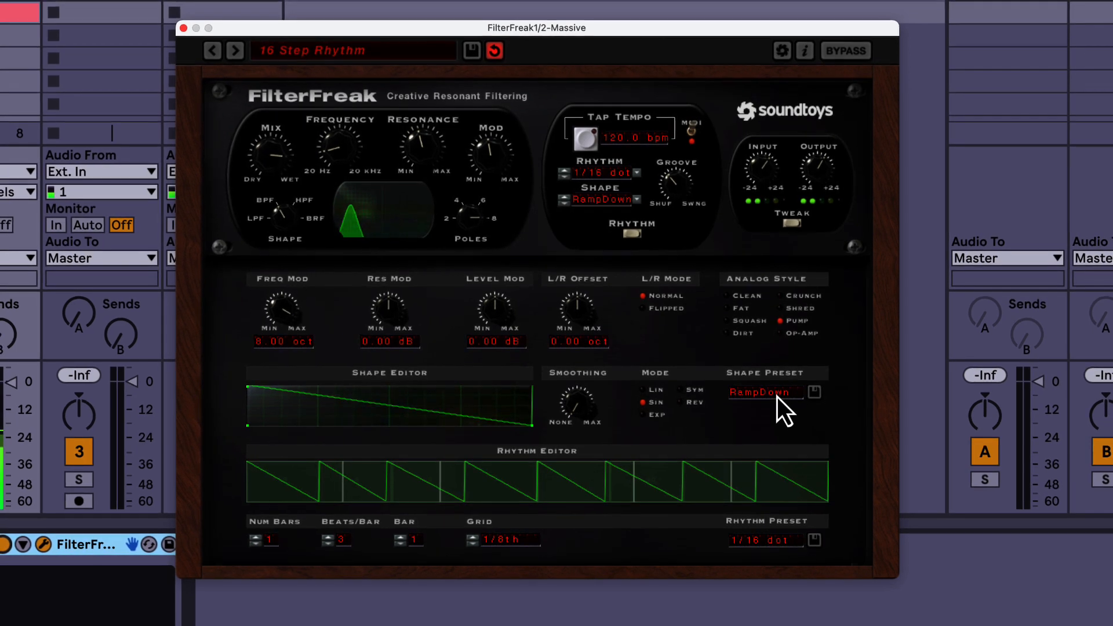
click(781, 298)
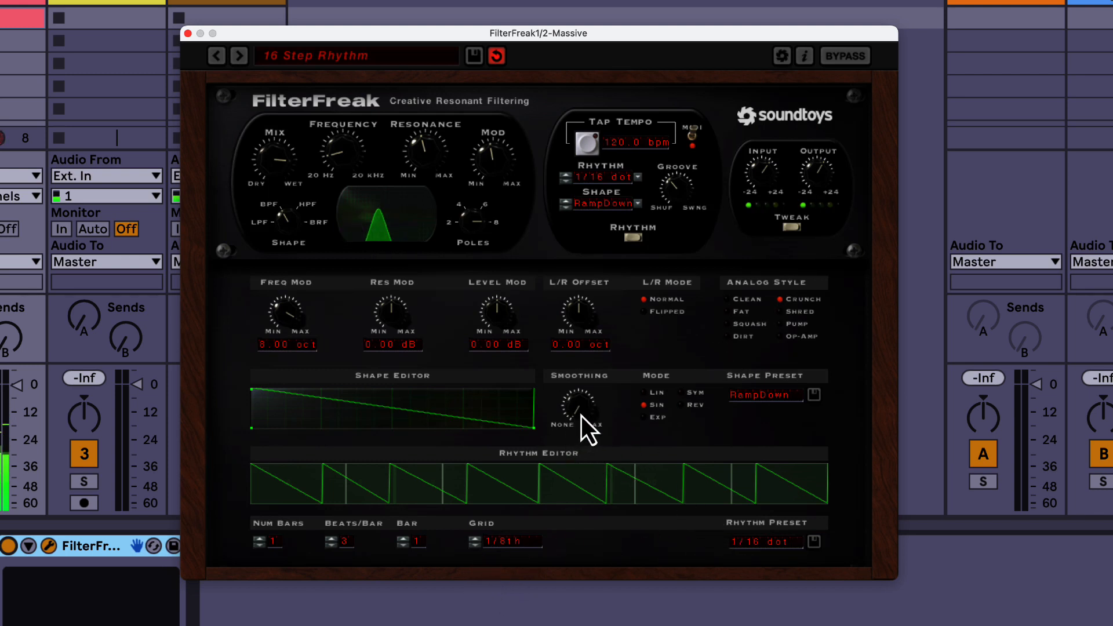
drag(581, 416, 586, 375)
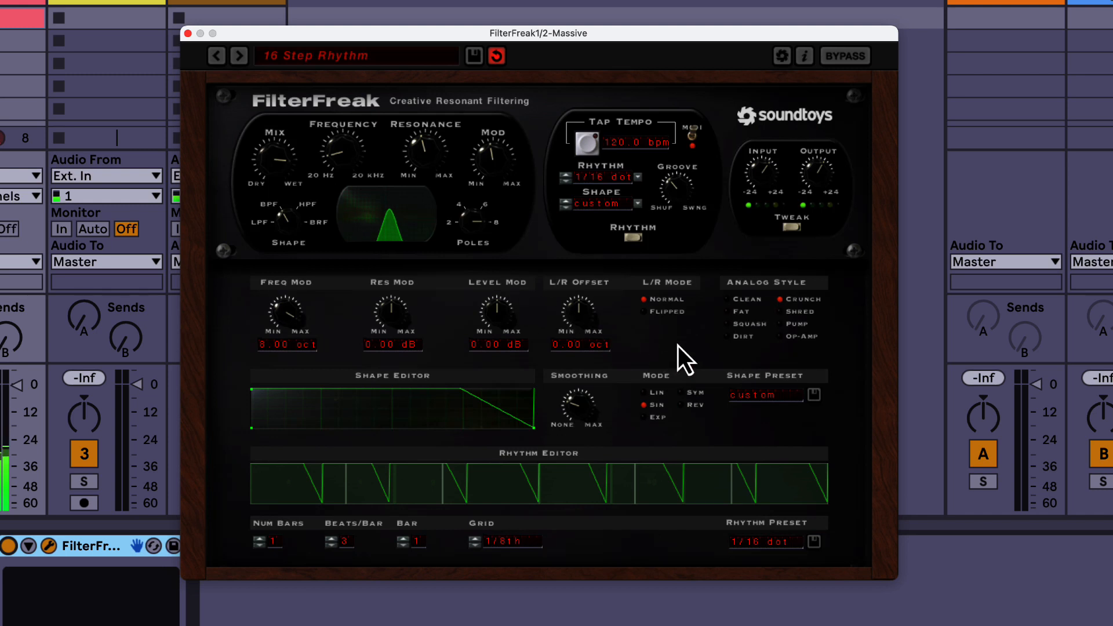
click(731, 313)
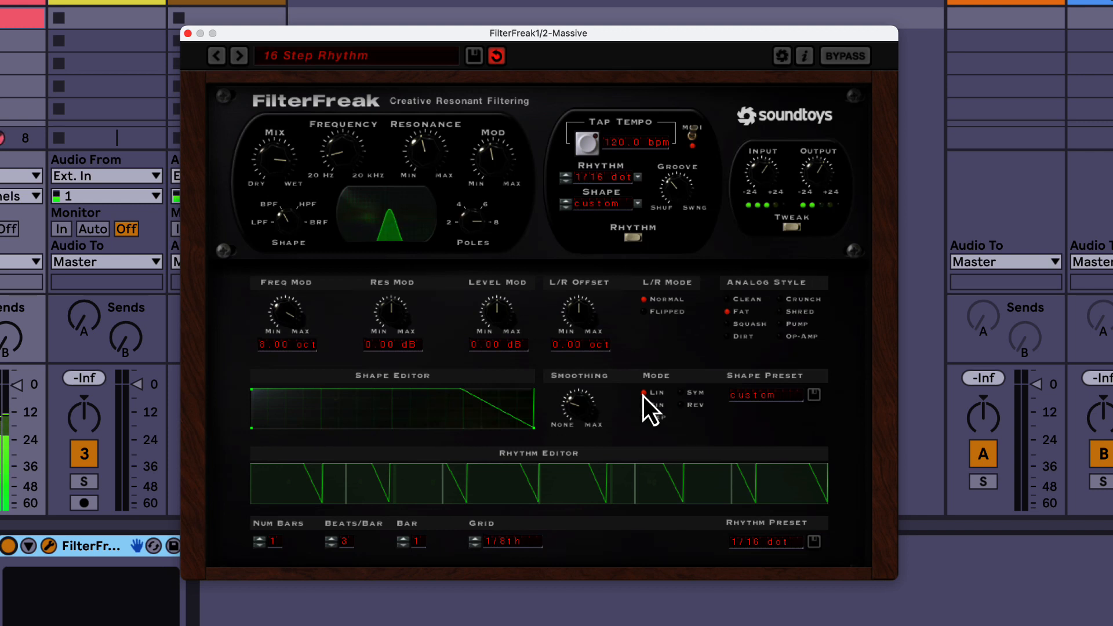
Step: Try the 1/8th note rhythm preset, and switch to the 1/32nd note preset
click(777, 547)
mouse_move(774, 478)
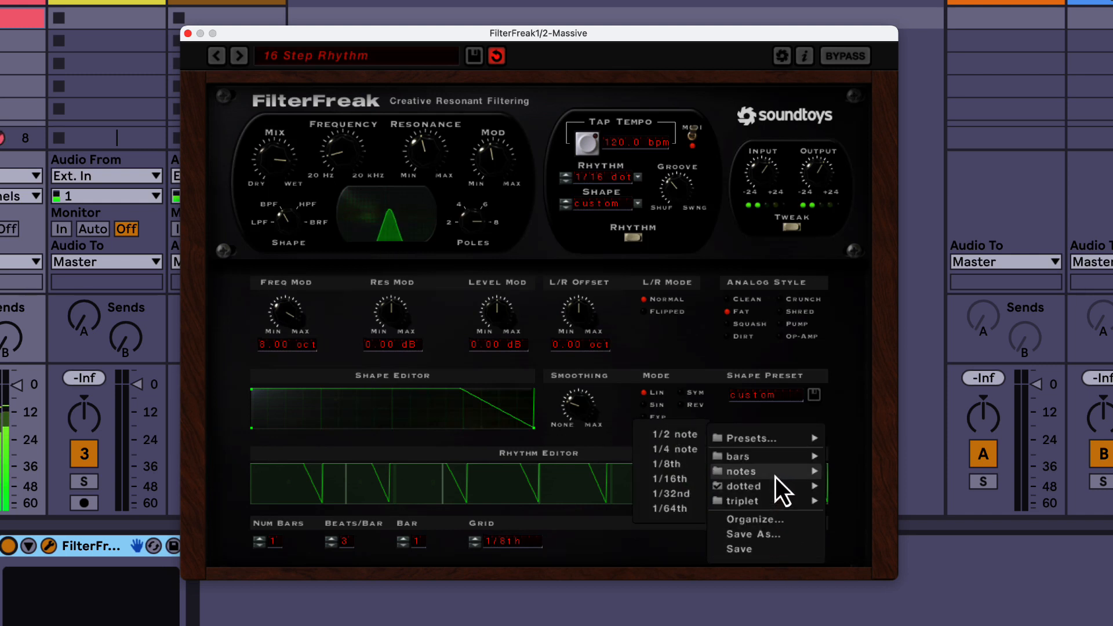
click(674, 467)
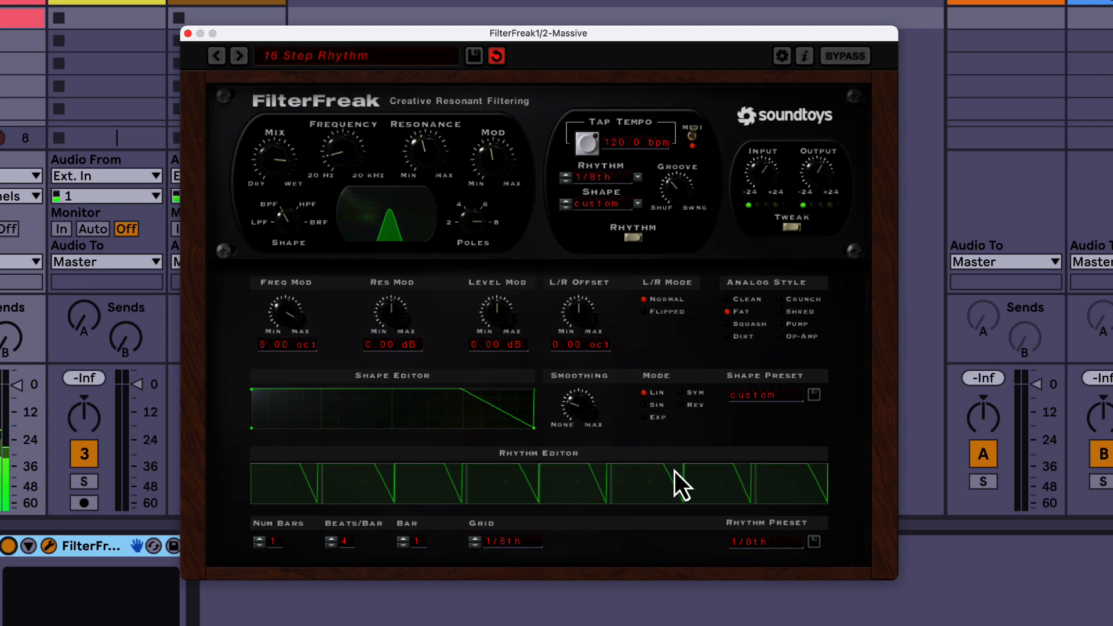
click(755, 541)
mouse_move(757, 486)
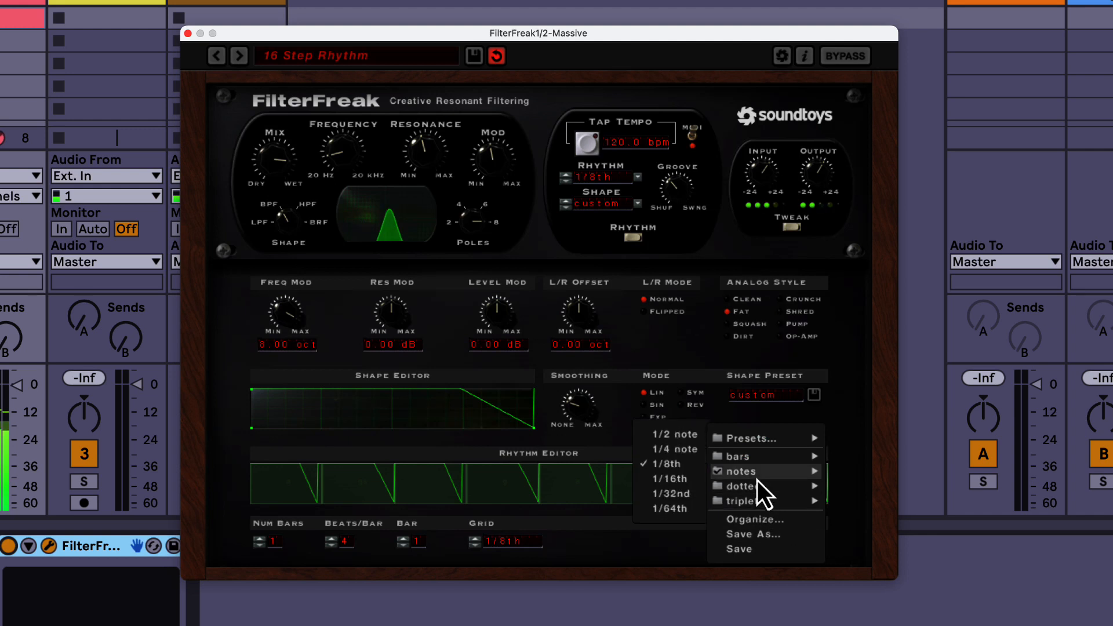
mouse_move(725, 472)
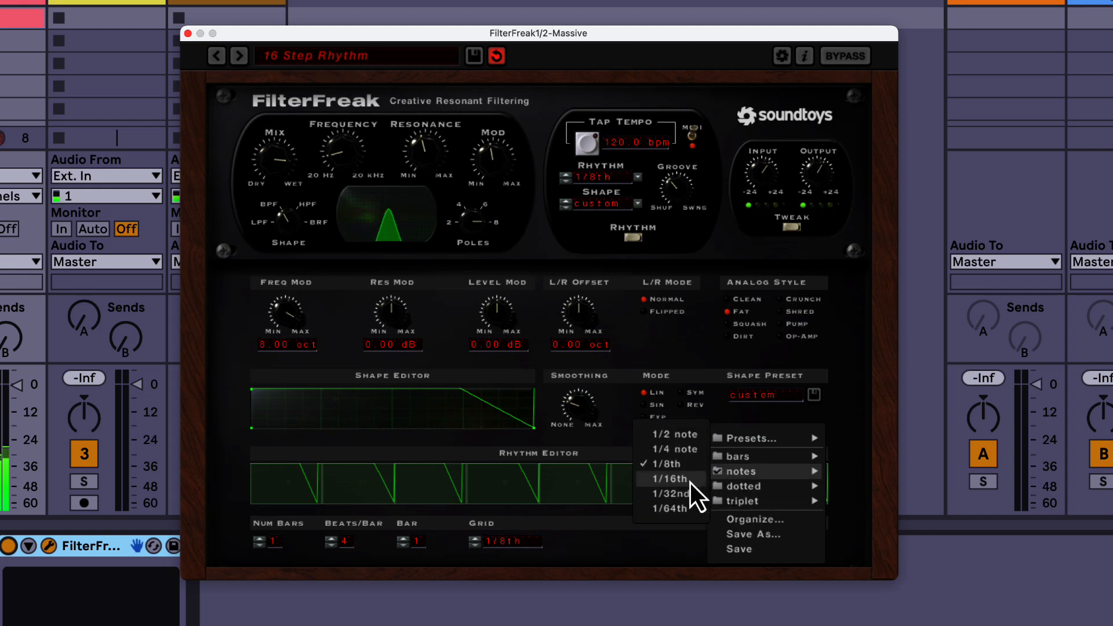
click(672, 493)
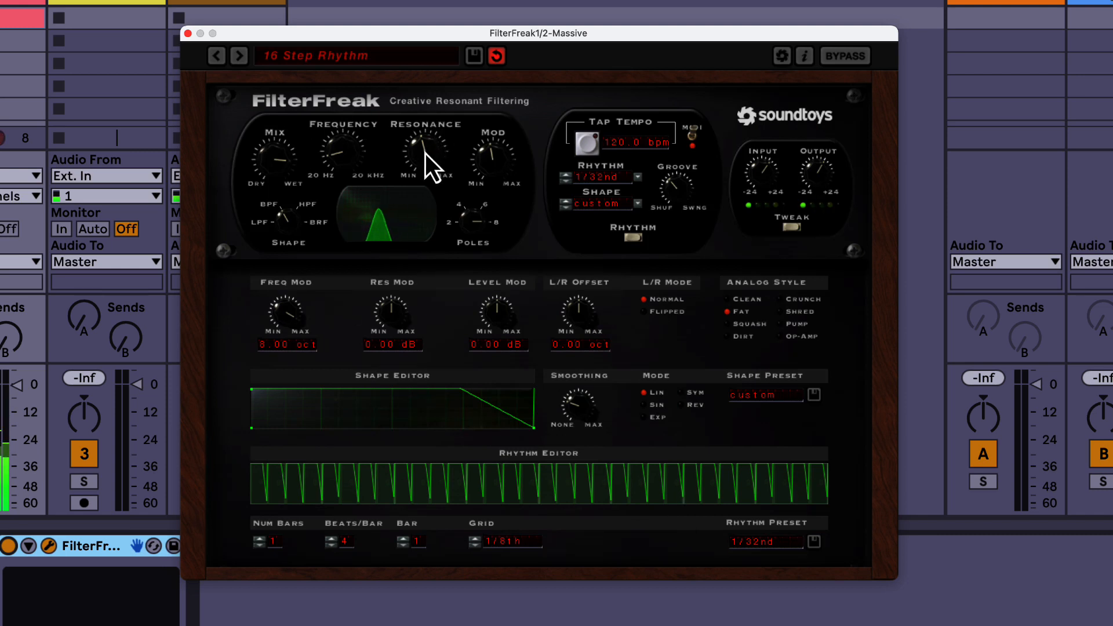
Step: Lower the resonance to about a third with the mix fully wet, and switch the filter shape to BRF
drag(426, 146, 343, 172)
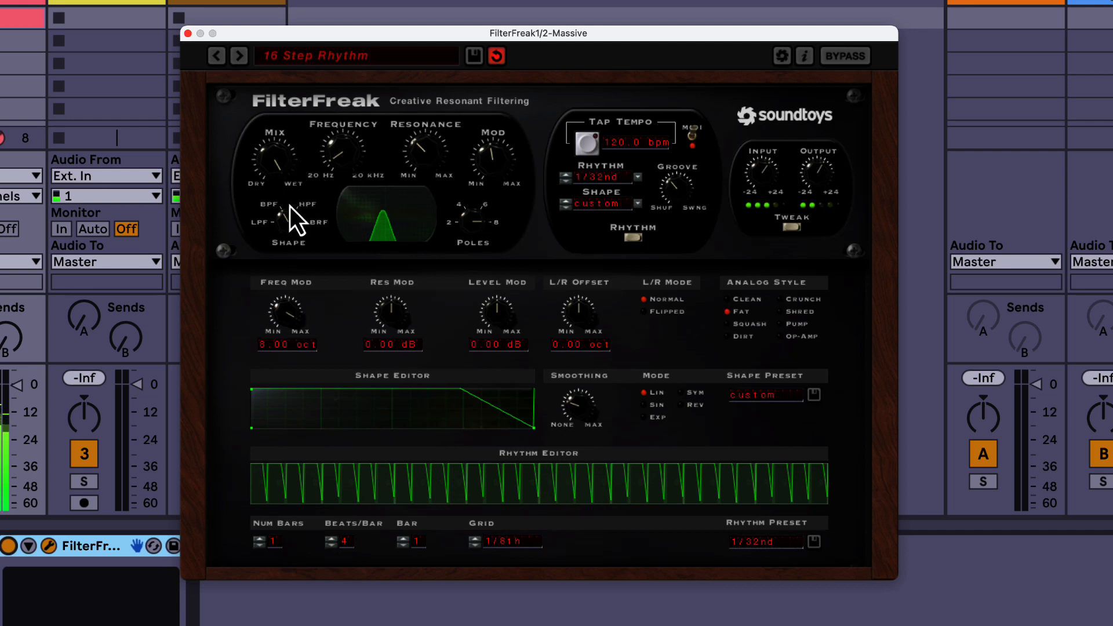
drag(284, 221, 298, 161)
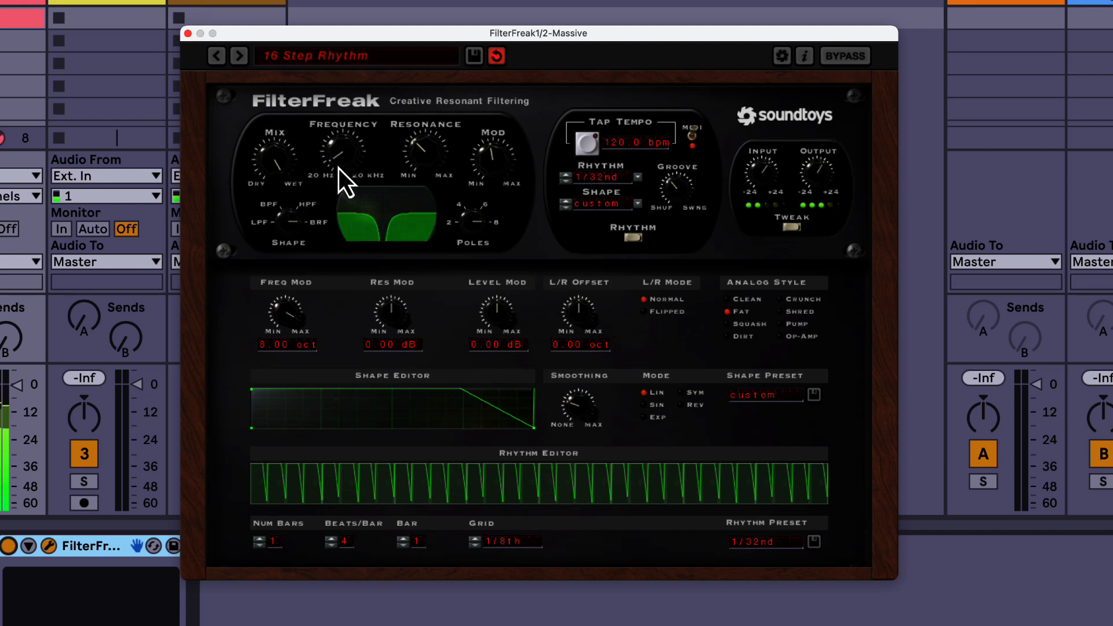
Step: Retune the band-reject filter with a slightly higher frequency, resonance well above its midpoint and Mod reduced to about a third
drag(338, 166, 341, 143)
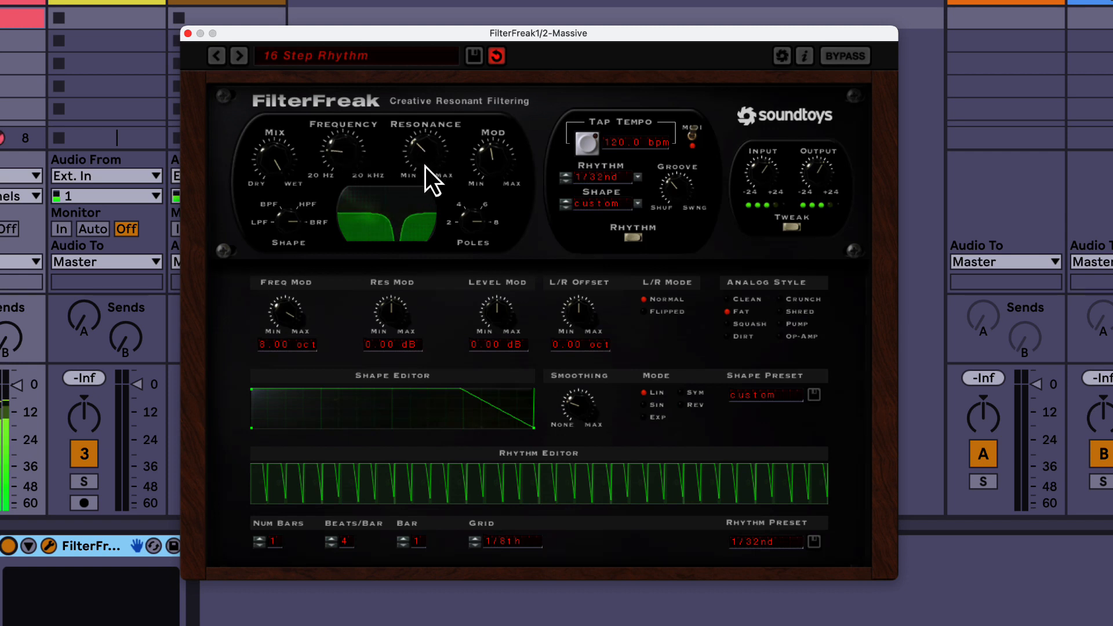
drag(427, 142, 443, 114)
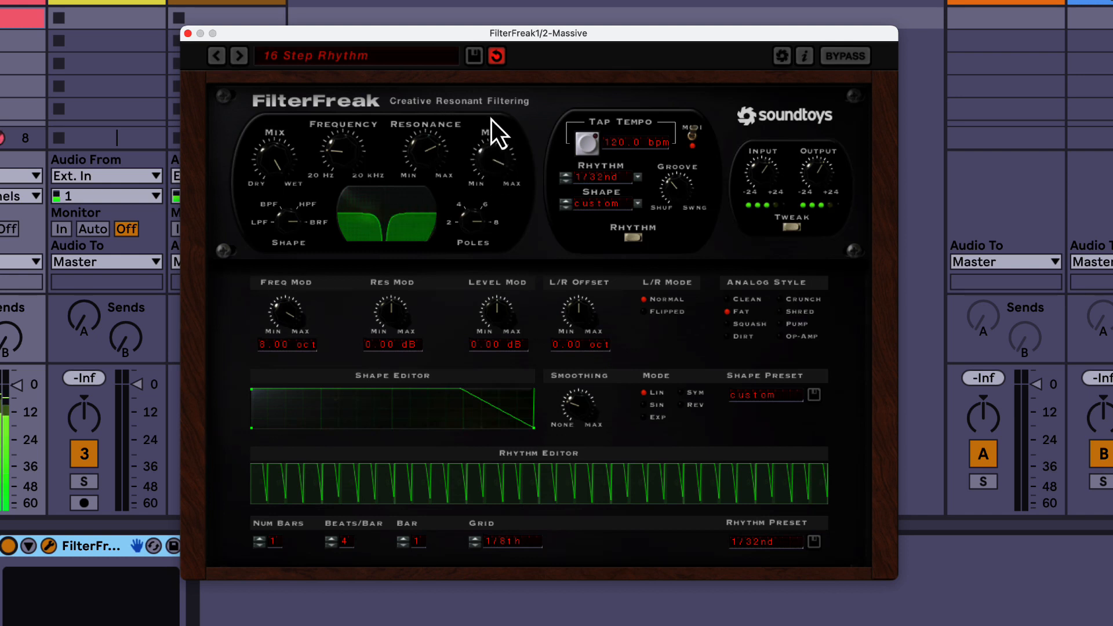
drag(480, 185, 475, 257)
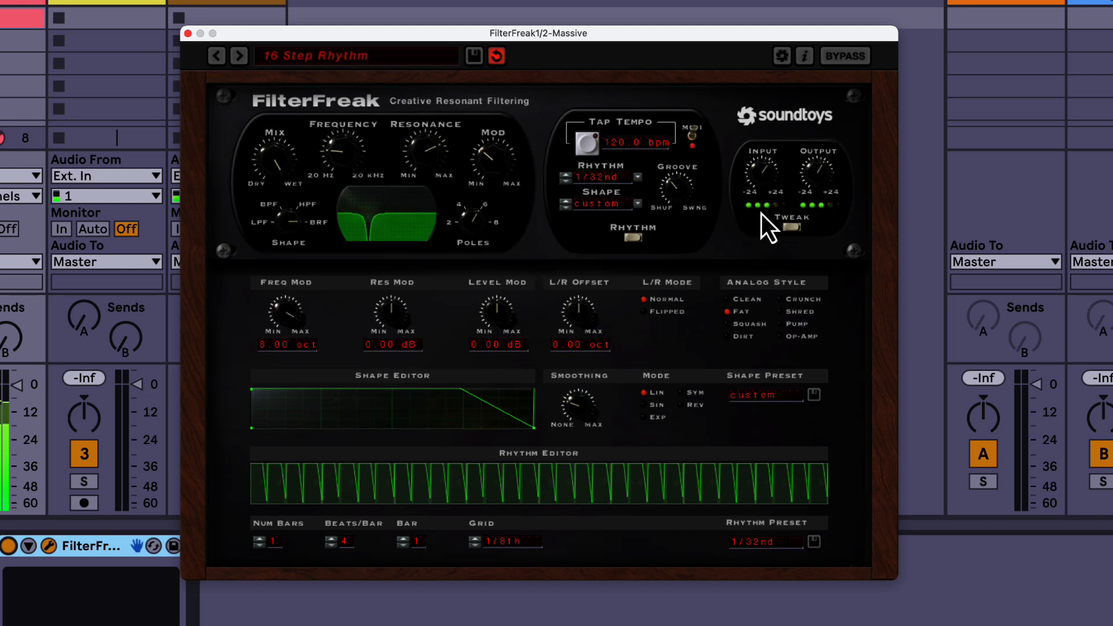
Step: Set the analog style to Squash and the L/R mode to Flipped
click(729, 326)
click(644, 313)
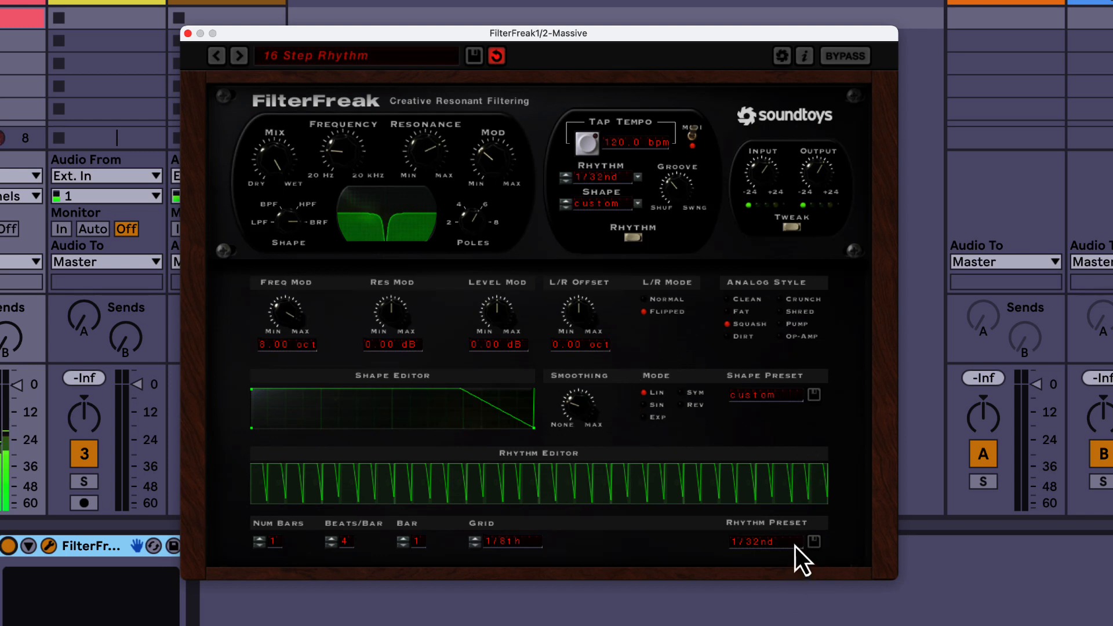
Step: Try the 8 bars rhythm preset with the band-reject frequency raised to just below its midpoint
click(766, 544)
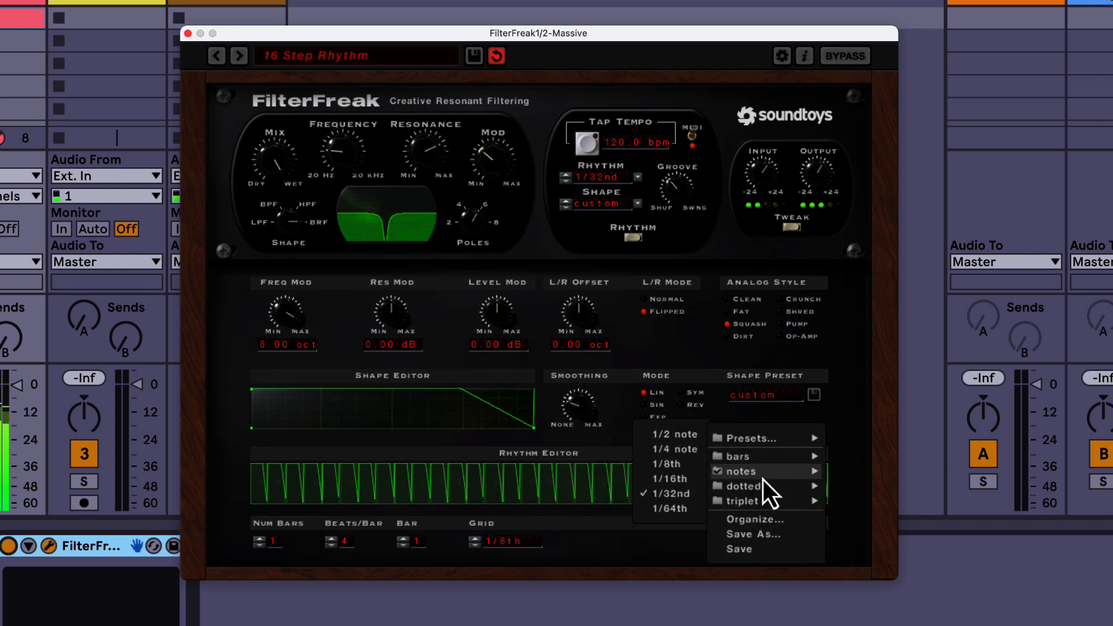
mouse_move(761, 460)
click(677, 450)
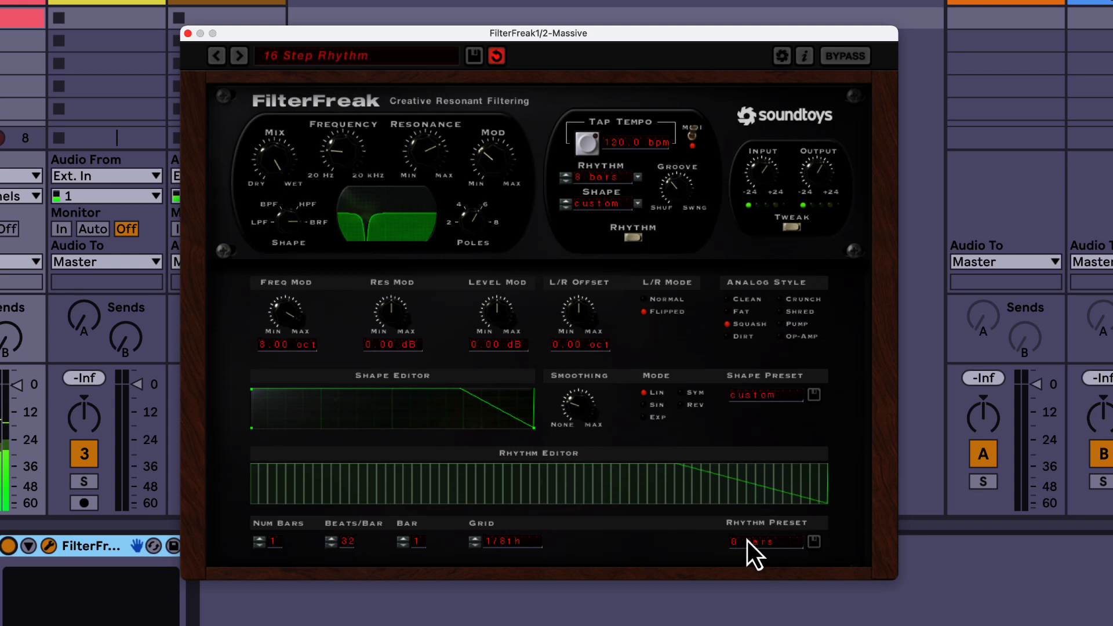
drag(337, 134, 335, 116)
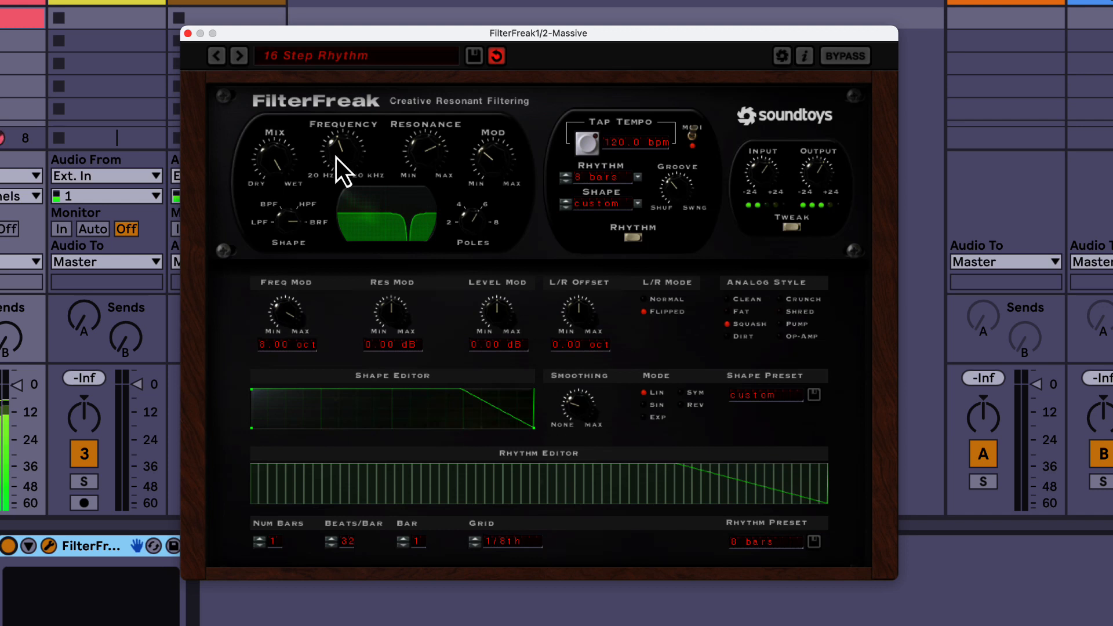
Step: Try the 1/4 note rhythm preset with resonance at about a third and frequency at about a quarter
click(761, 540)
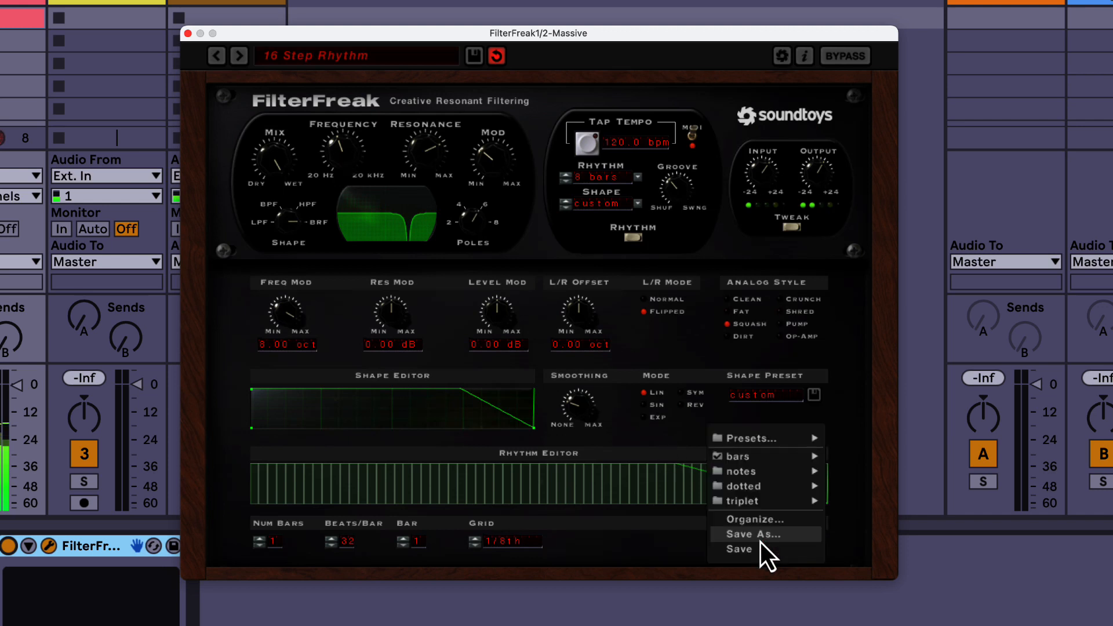
mouse_move(764, 478)
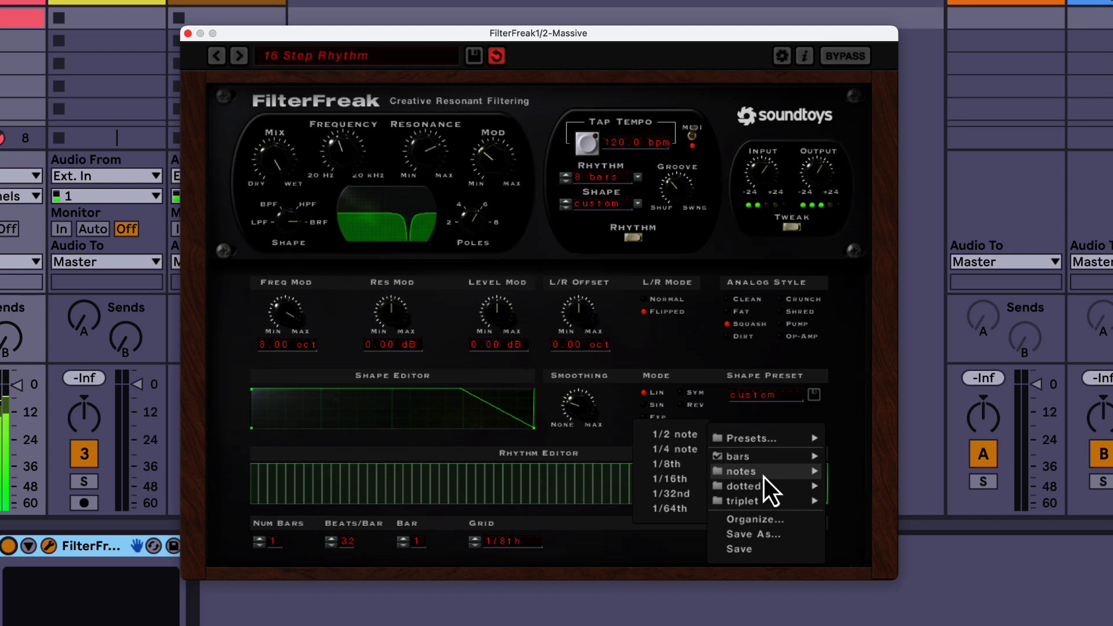
click(676, 450)
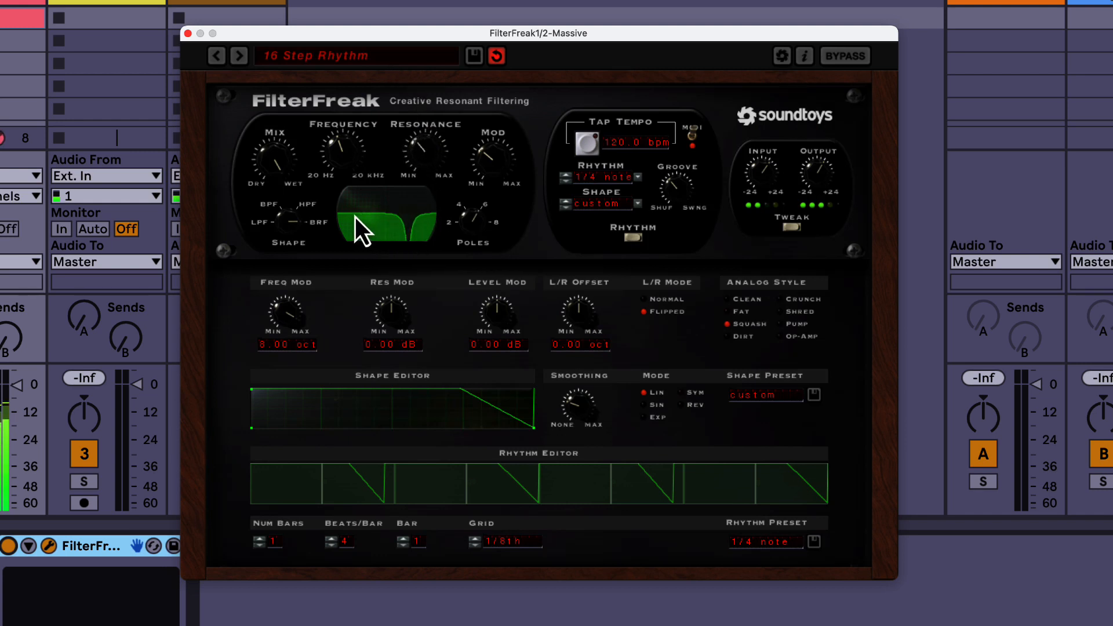
drag(332, 155, 336, 191)
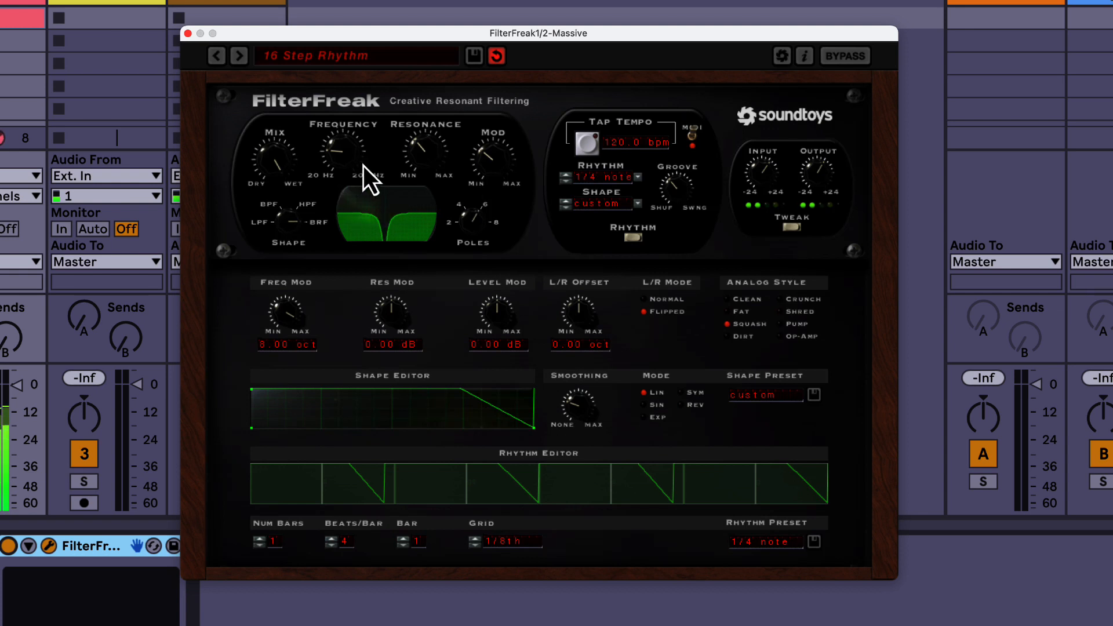
Step: Switch the rhythm preset to 1/2 note
click(761, 544)
mouse_move(758, 461)
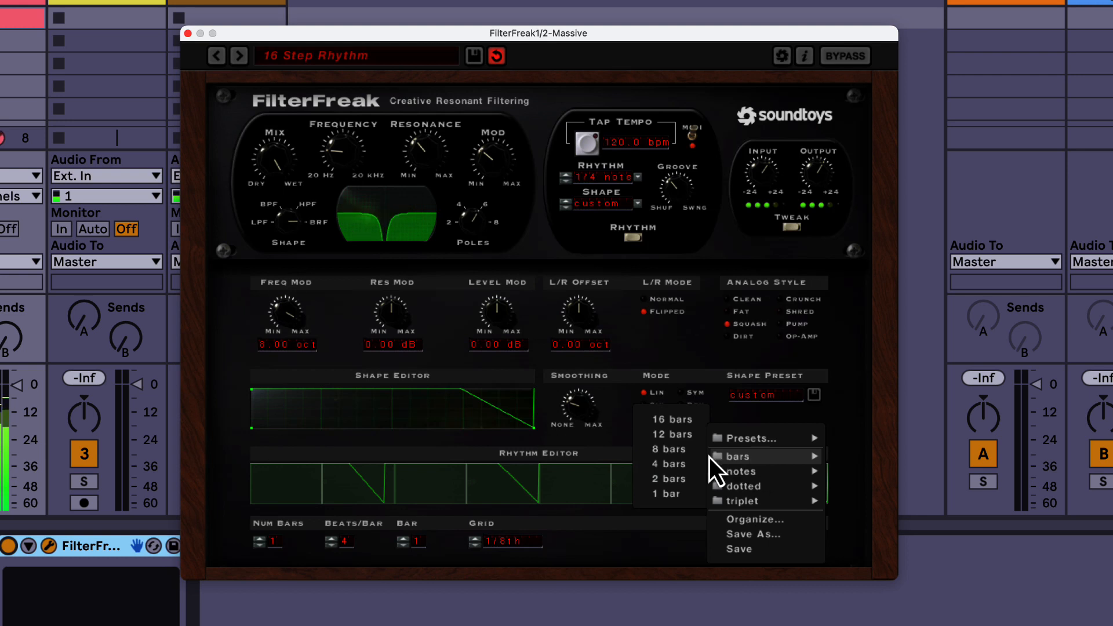
mouse_move(738, 477)
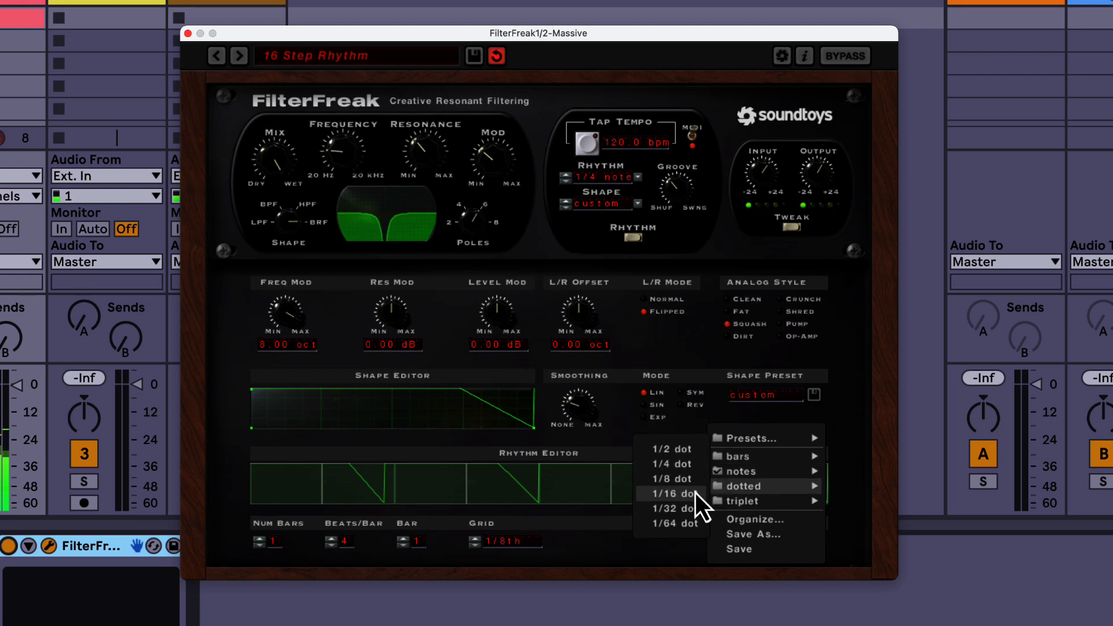
click(680, 443)
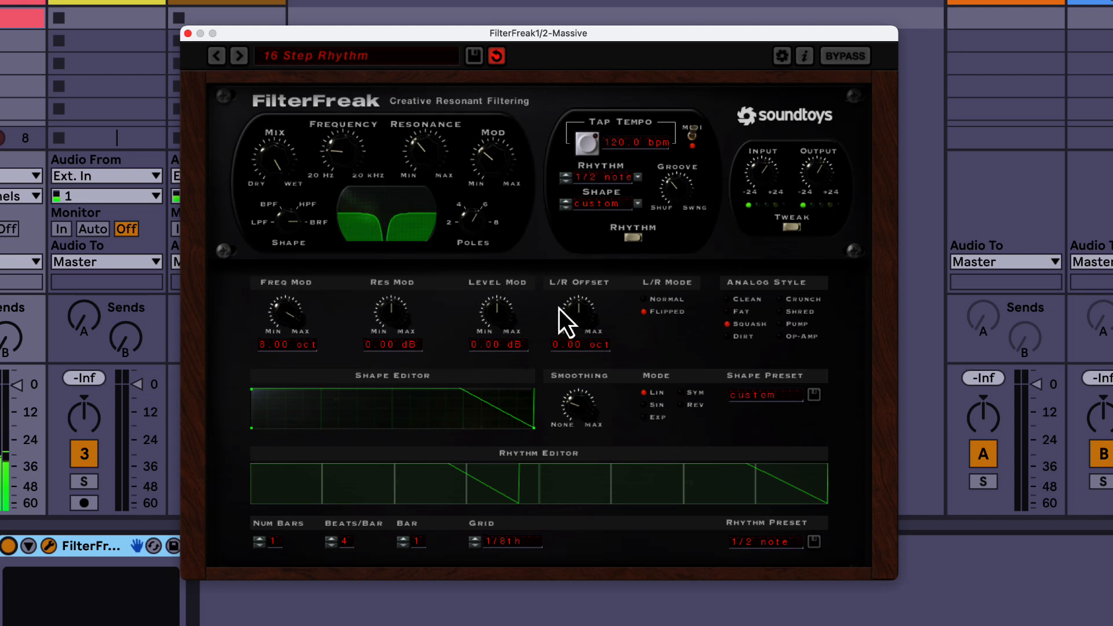
Step: Raise Mod to about three quarters, and reduce the resonance to about a quarter with the frequency near its low end
drag(482, 151, 490, 107)
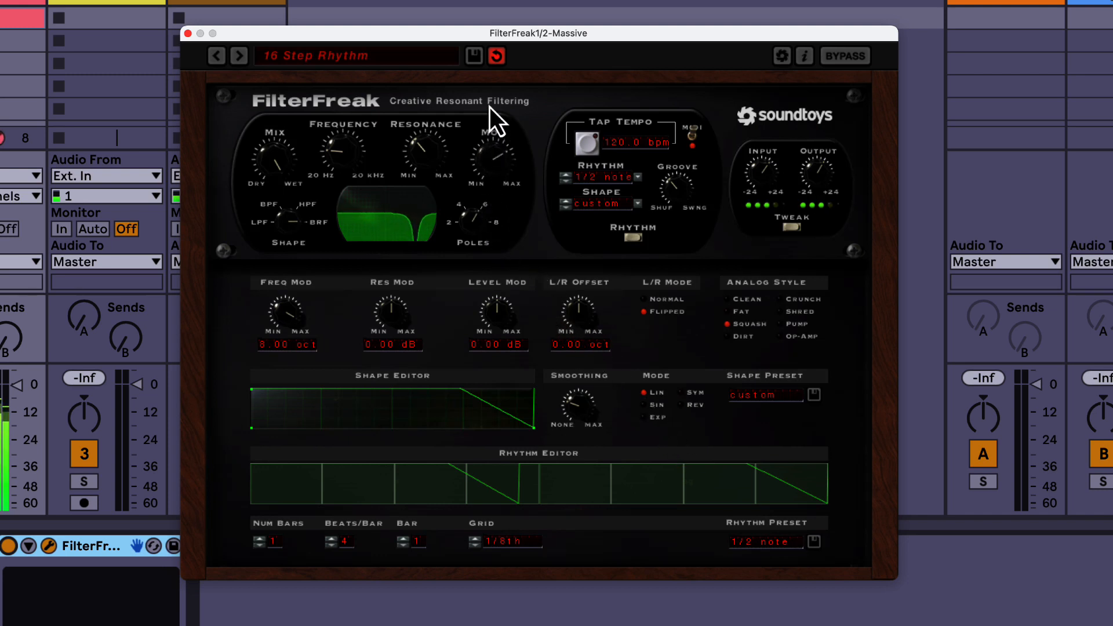
drag(429, 143, 429, 117)
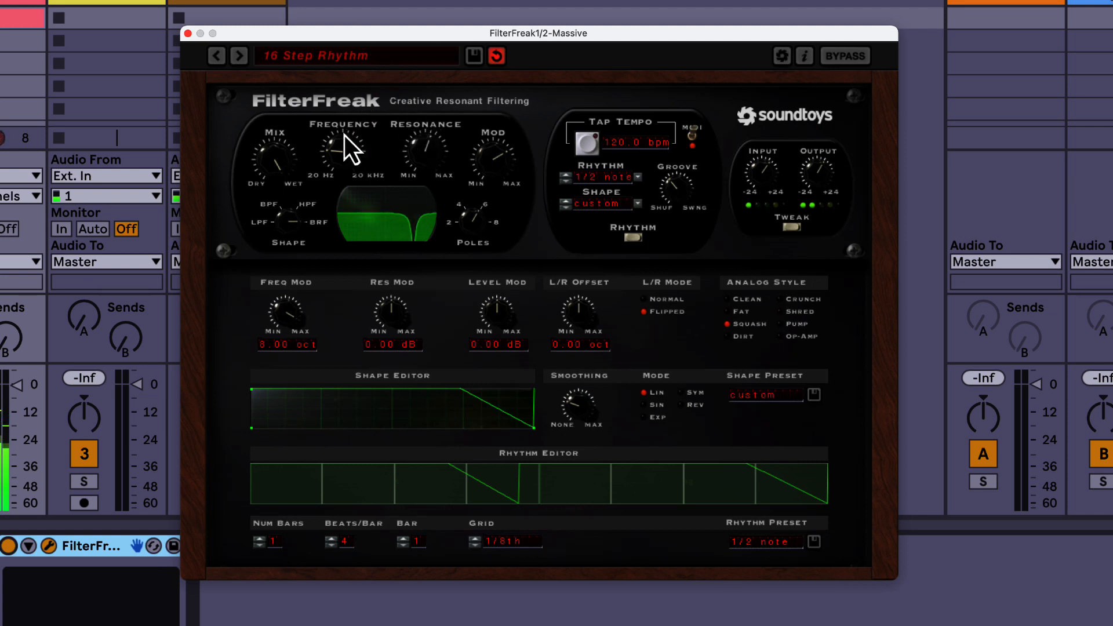
drag(429, 152, 427, 199)
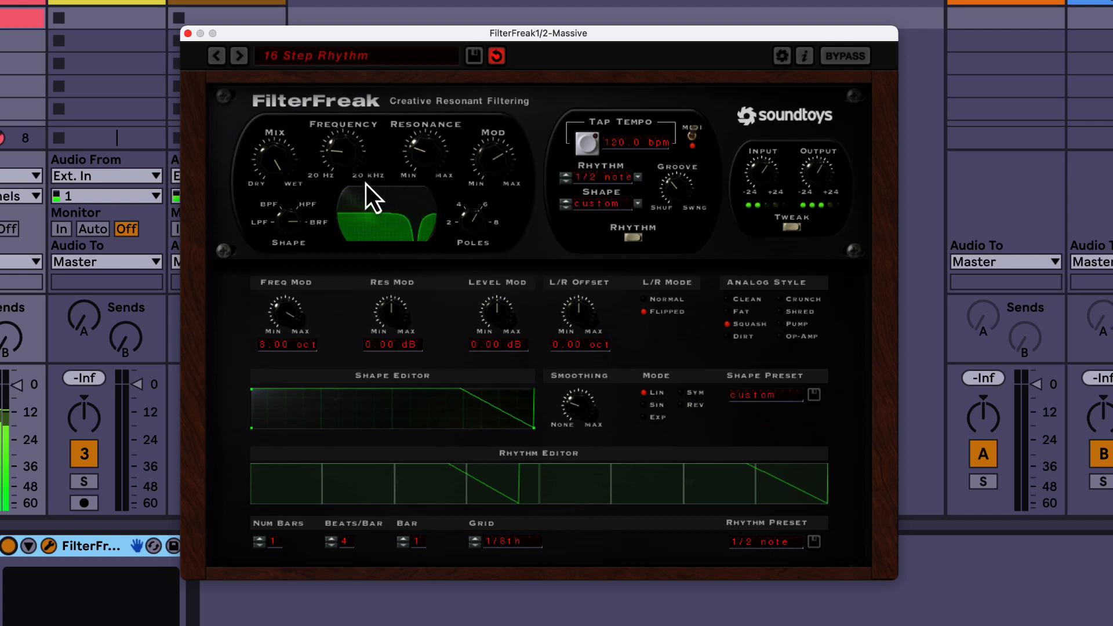
drag(341, 160, 341, 175)
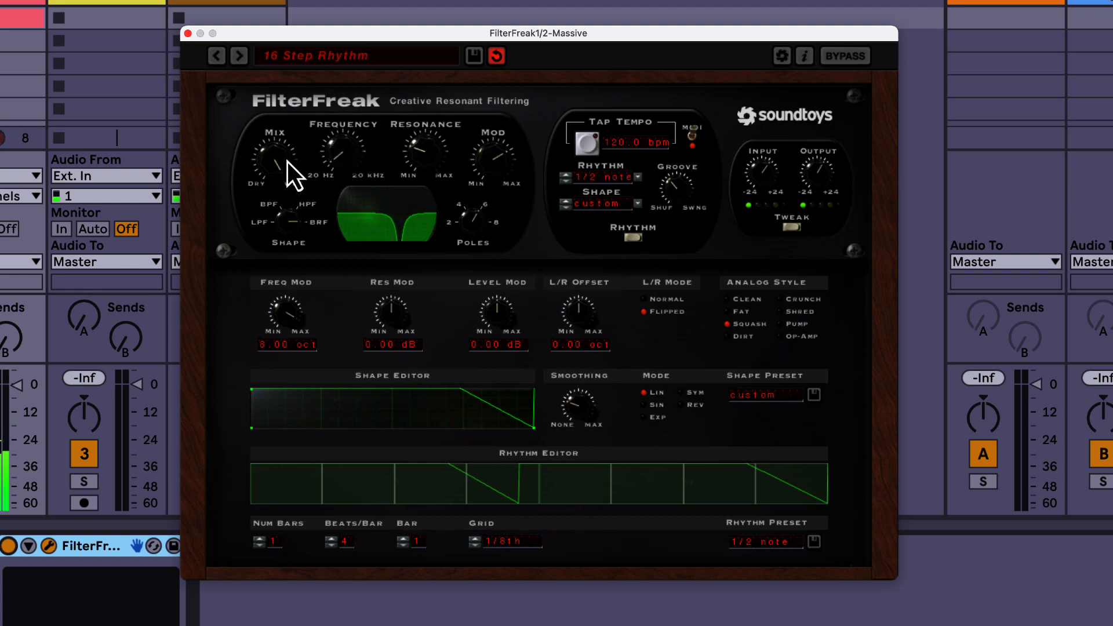
Step: Switch the filter shape to LPF, with frequency just below its midpoint, resonance slightly above it and Mod at about a quarter
drag(283, 224, 286, 290)
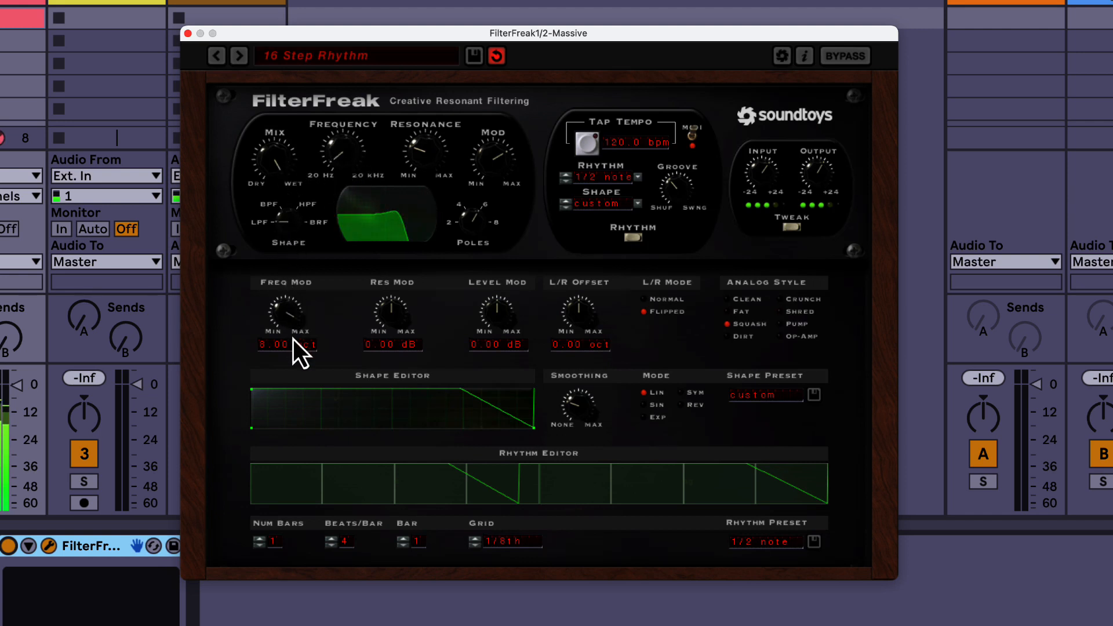
drag(347, 158, 347, 106)
drag(434, 164, 433, 115)
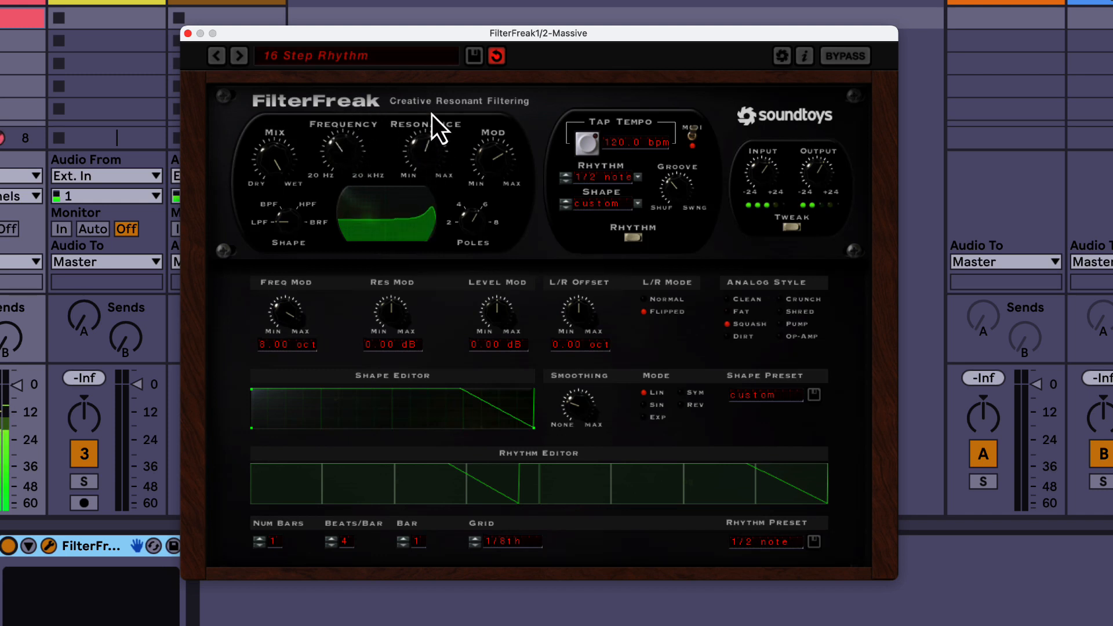
drag(490, 165, 489, 239)
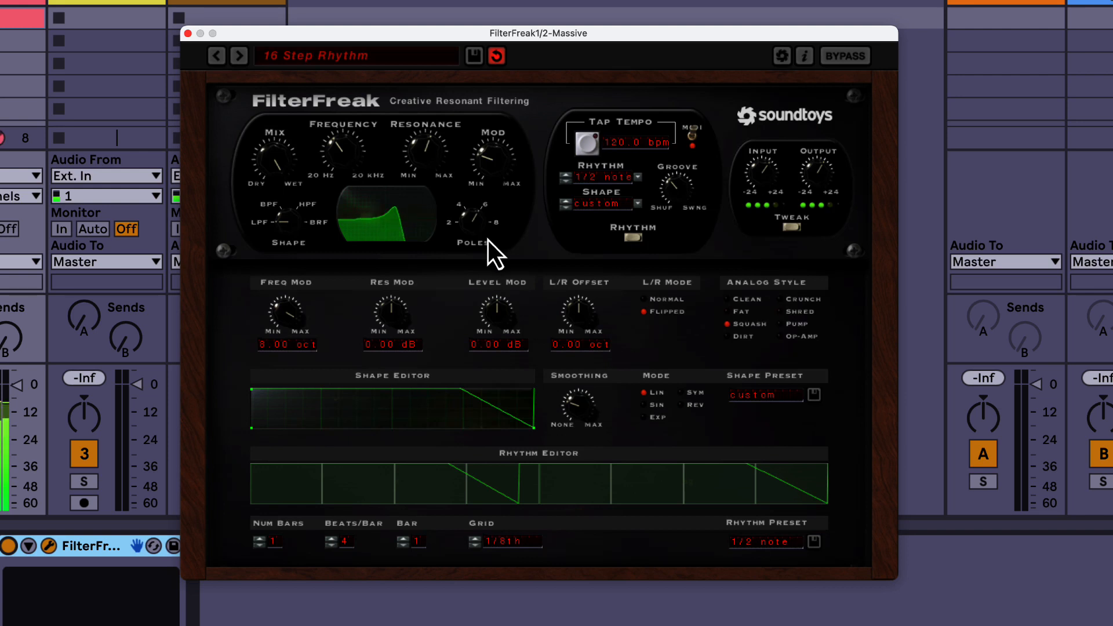
Step: Lower the low-pass frequency towards its low end and bring the resonance to just below its midpoint
click(640, 180)
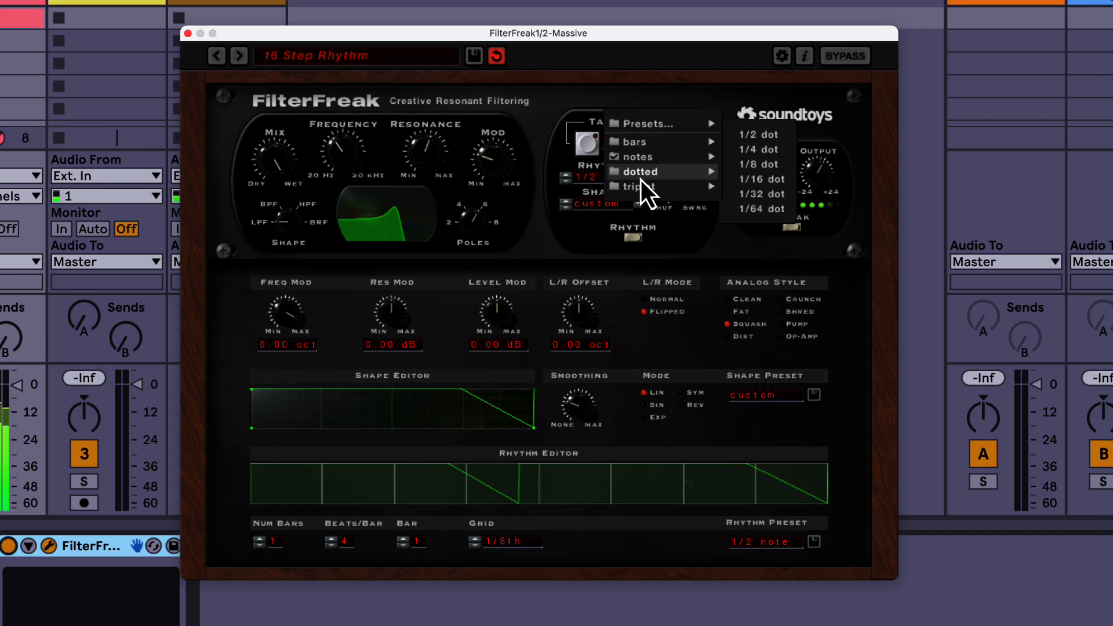
click(548, 191)
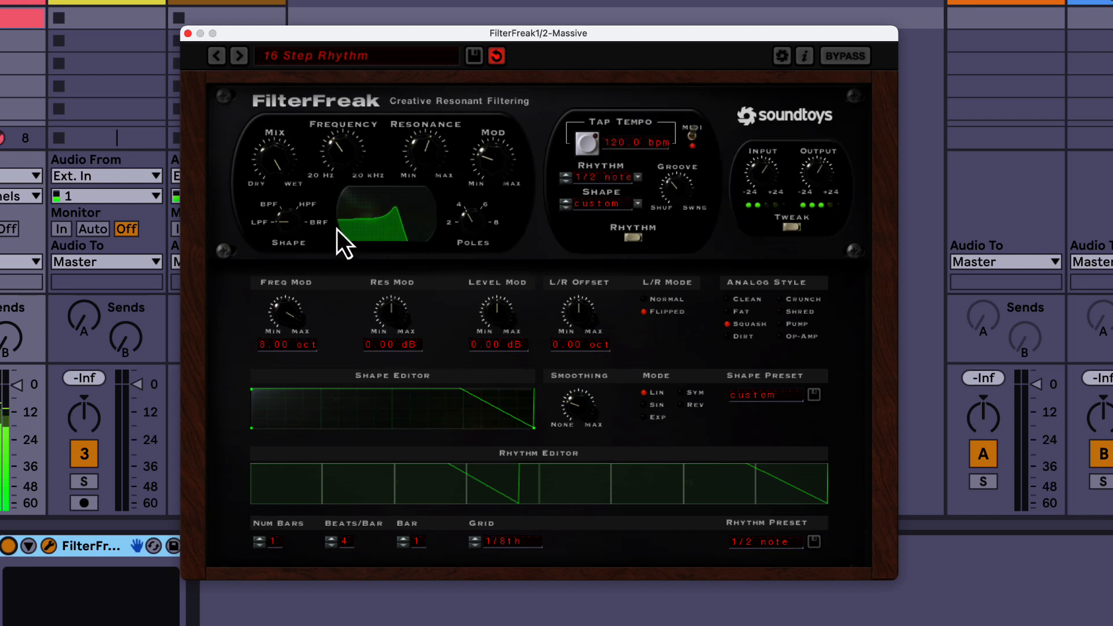
drag(346, 151, 343, 169)
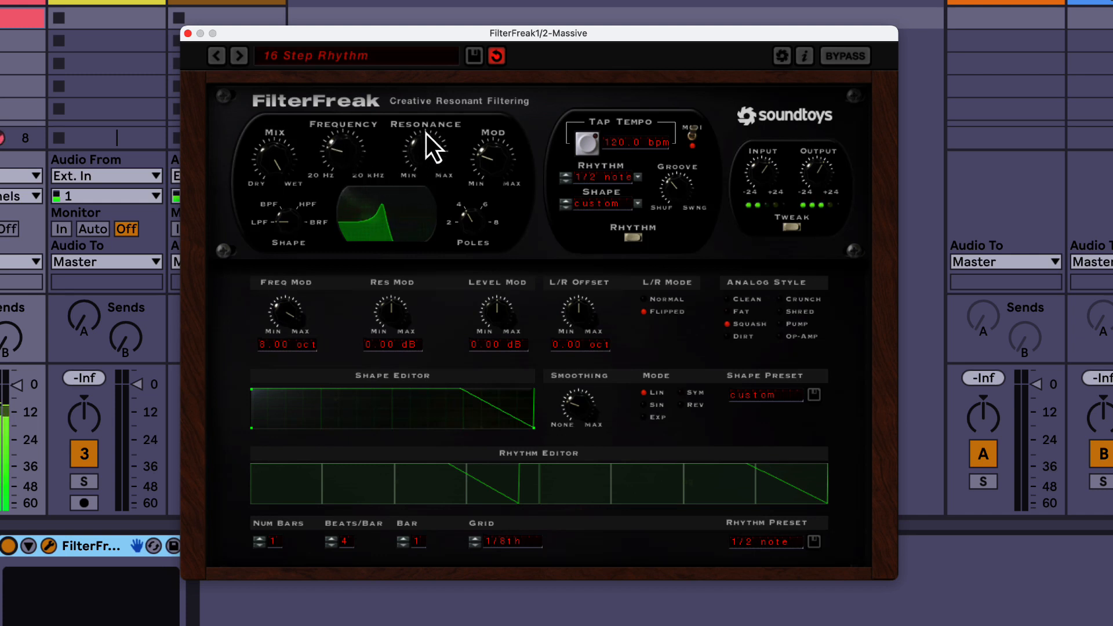
drag(426, 133, 418, 175)
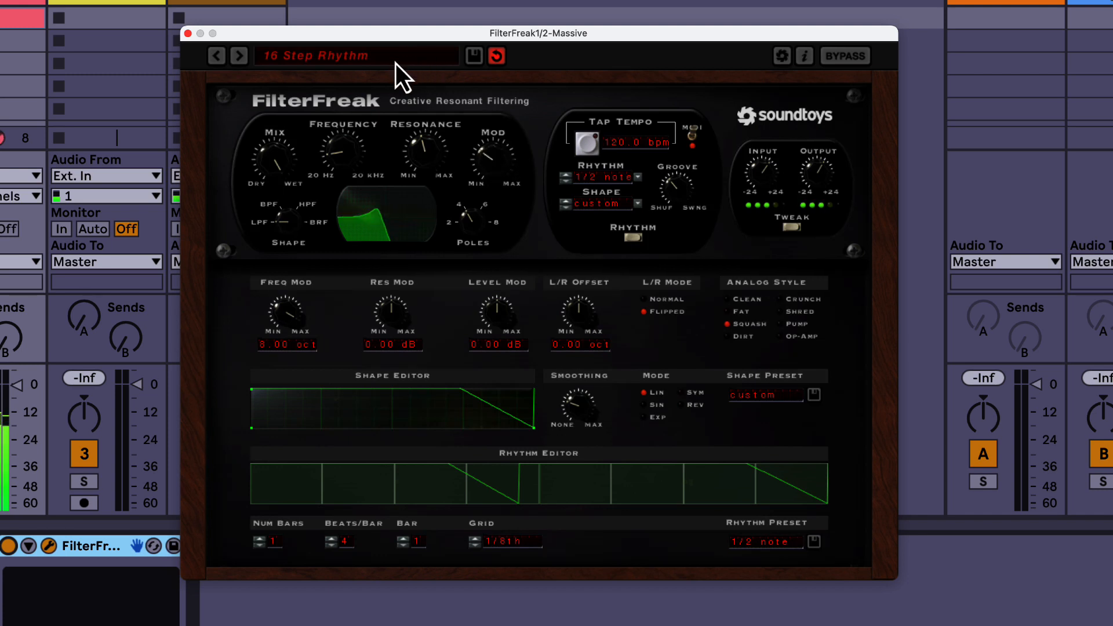
drag(333, 150, 331, 165)
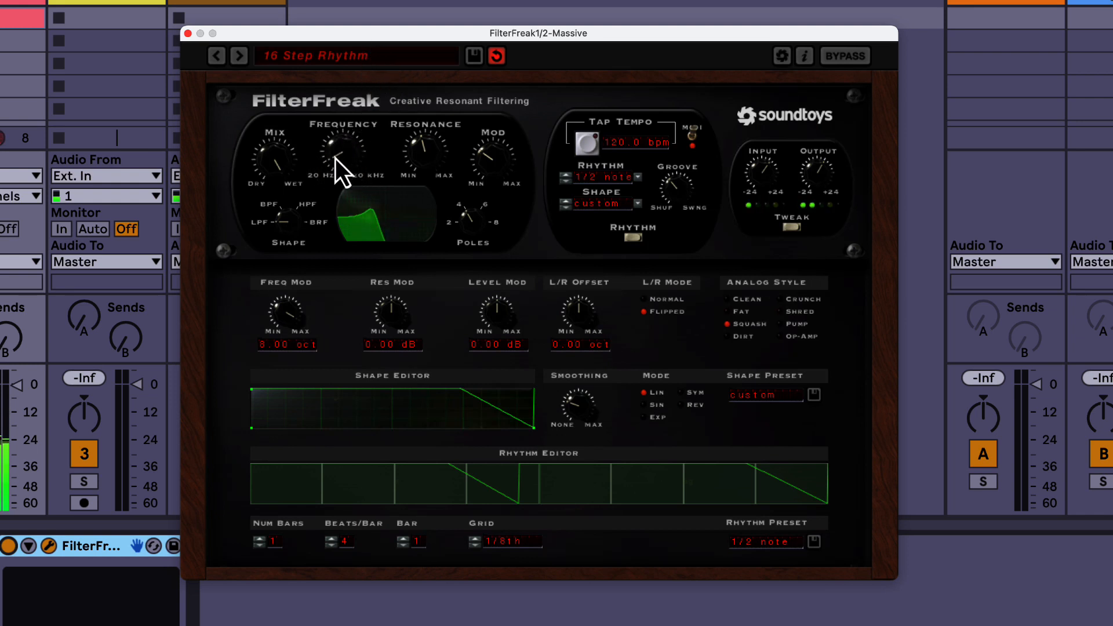
Step: Load the Unee-Vybe Like preset from the 07 Effects category
click(406, 58)
mouse_move(406, 58)
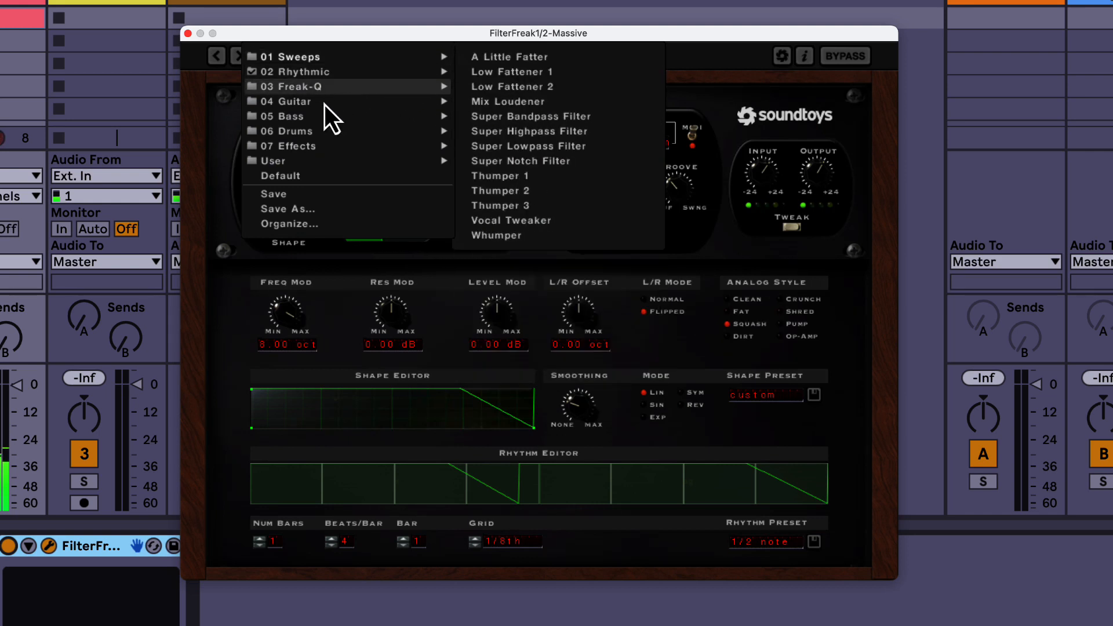
mouse_move(313, 152)
mouse_move(357, 87)
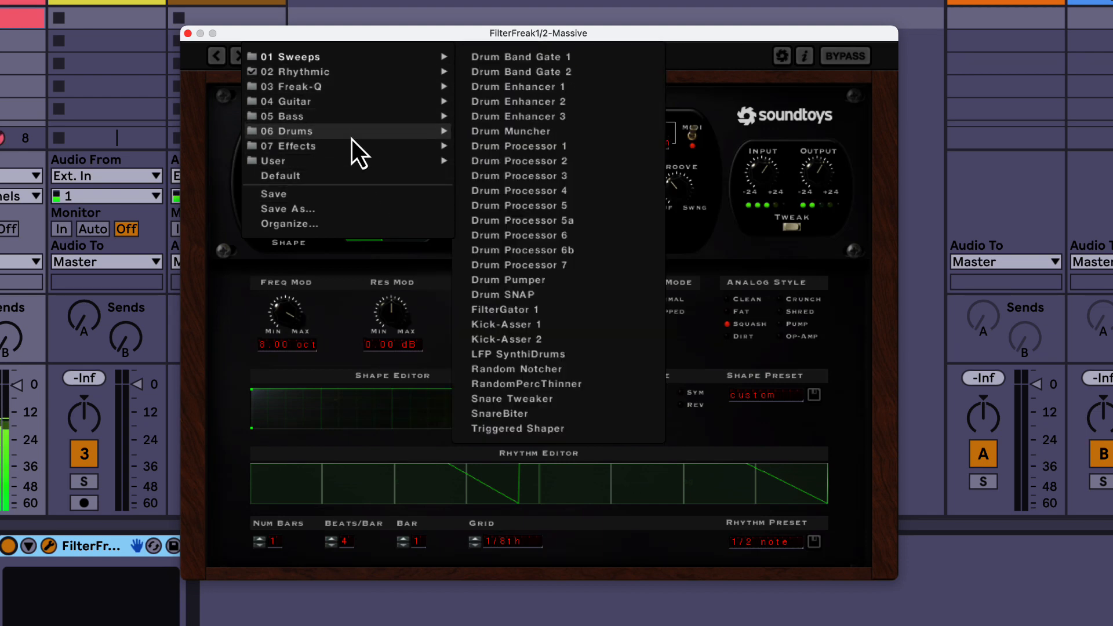
mouse_move(353, 152)
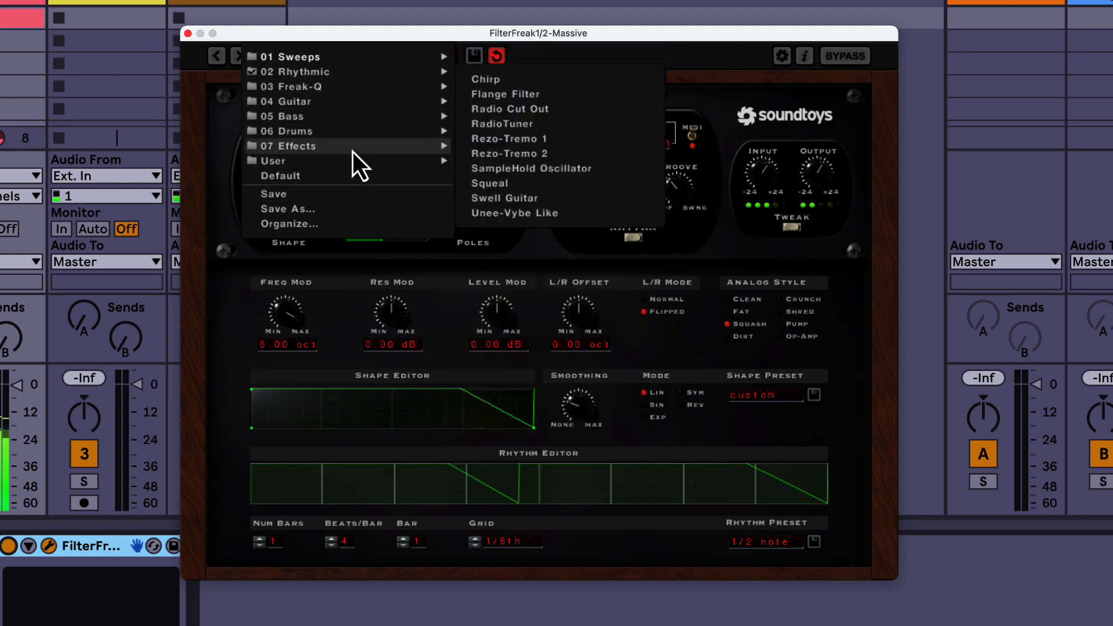
click(516, 214)
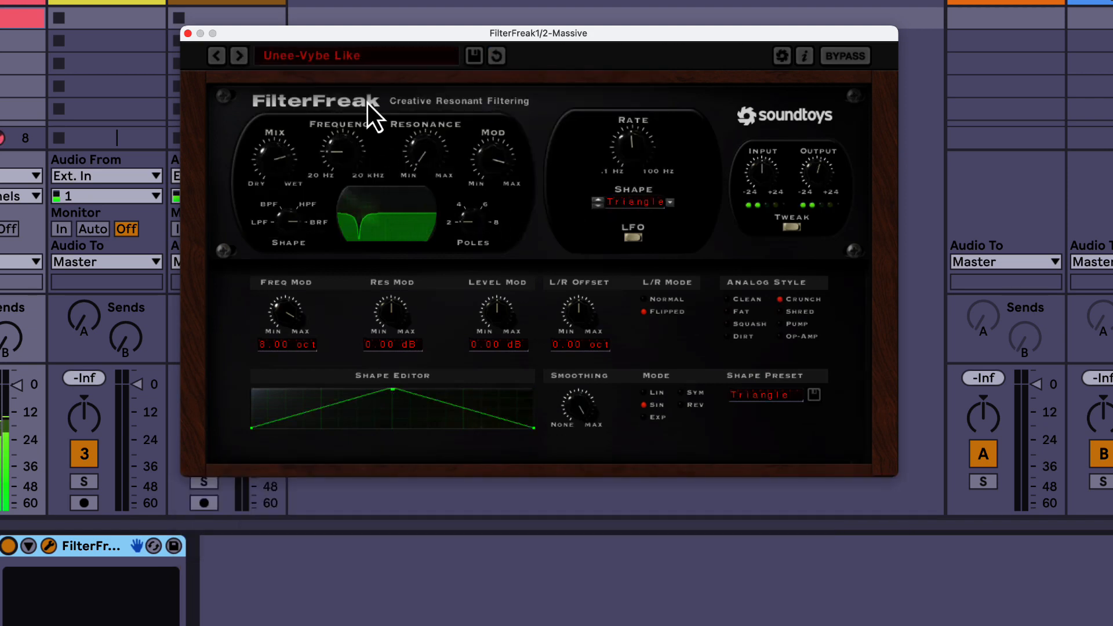
Step: Load the Mutron III High 'n Clean preset from the 04 Guitar category
click(378, 63)
mouse_move(368, 117)
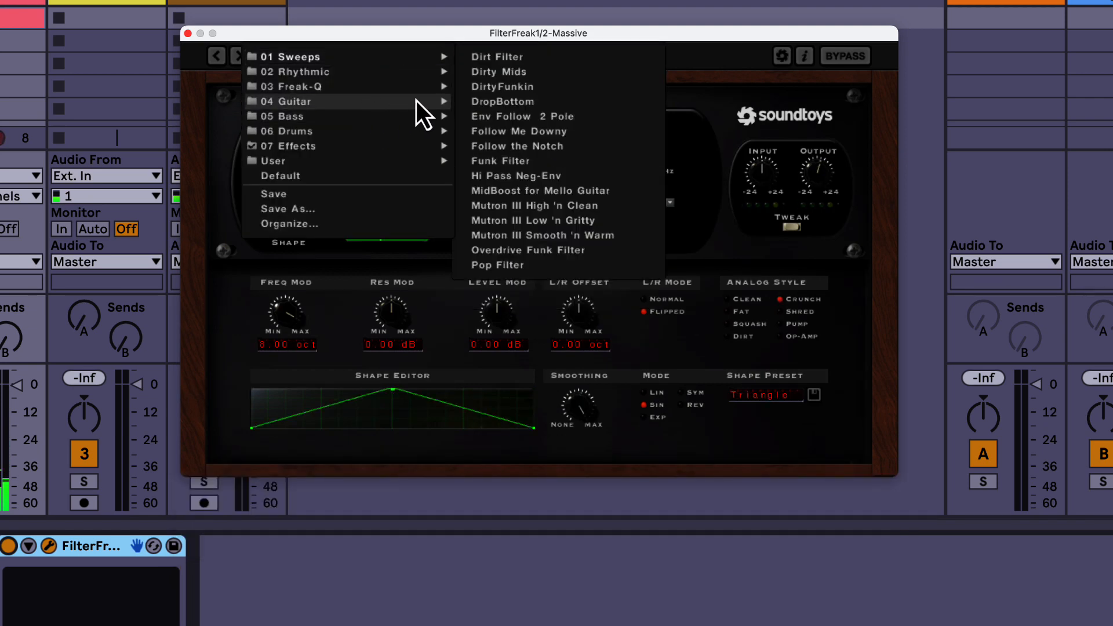
click(508, 205)
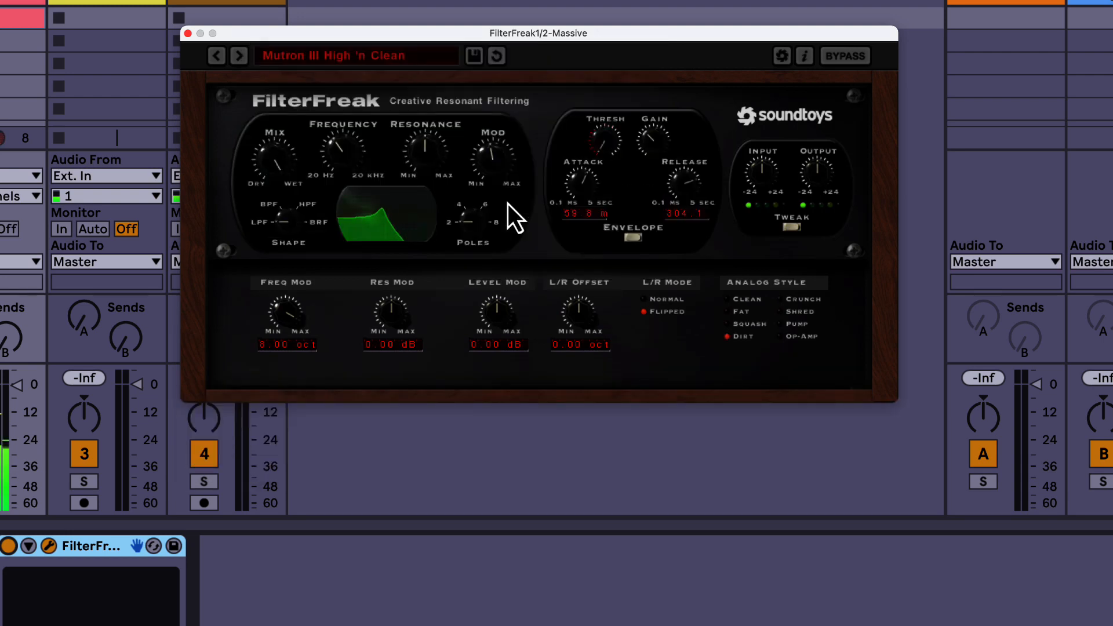
Step: Load the Bassy Break preset from the 02 Rhythmic category
click(378, 62)
mouse_move(345, 105)
mouse_move(363, 72)
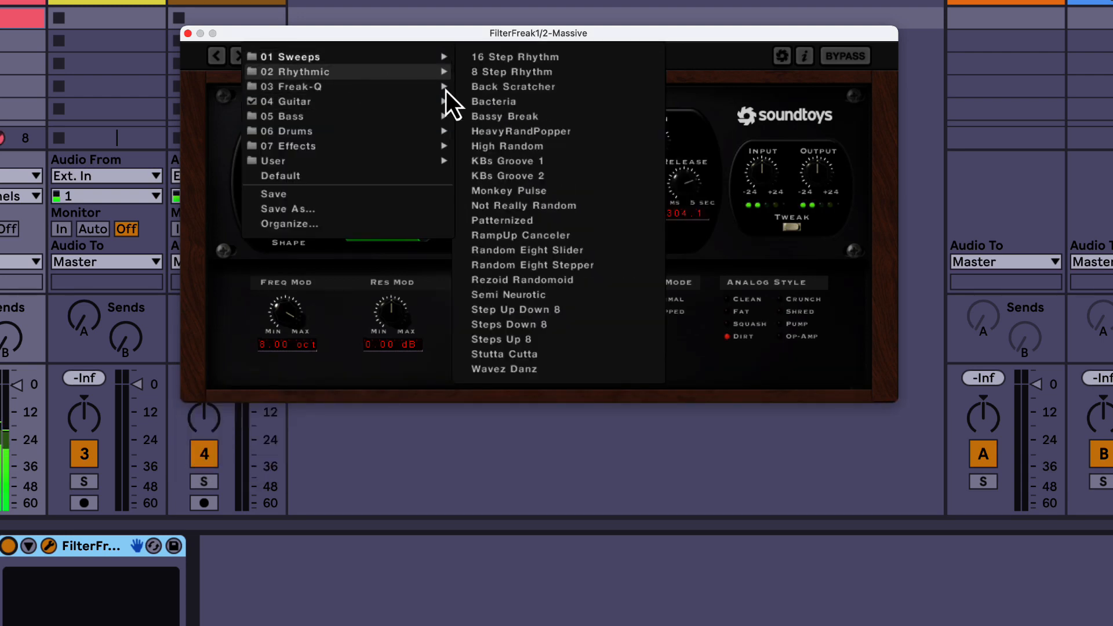
click(502, 123)
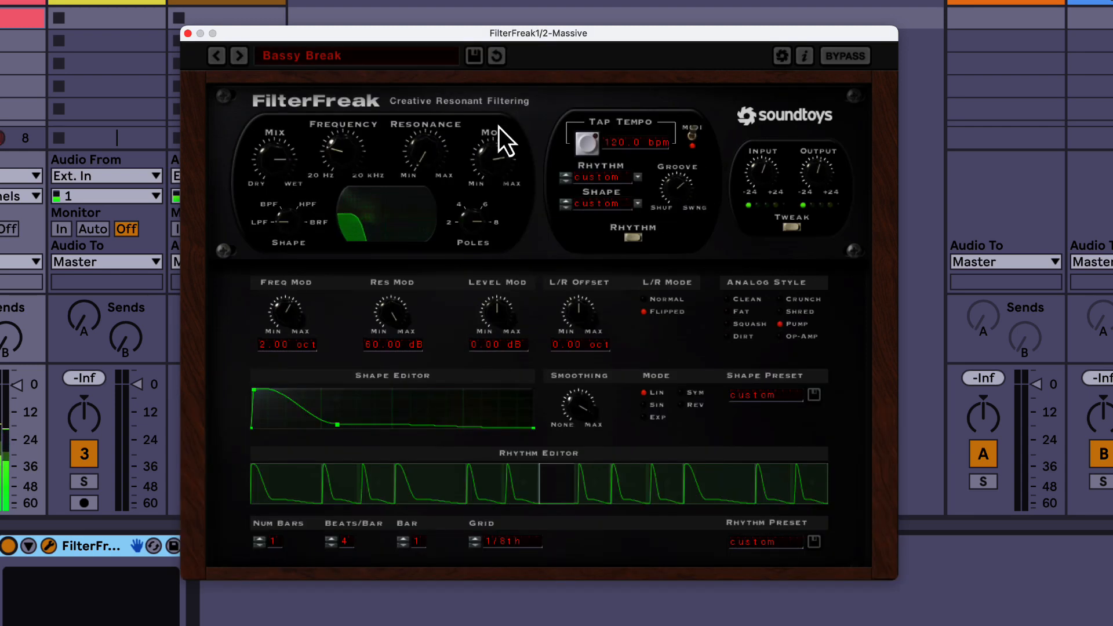
Step: Set the mix fully wet, and raise the frequency to just below its midpoint and the resonance to about a third
drag(271, 167, 272, 152)
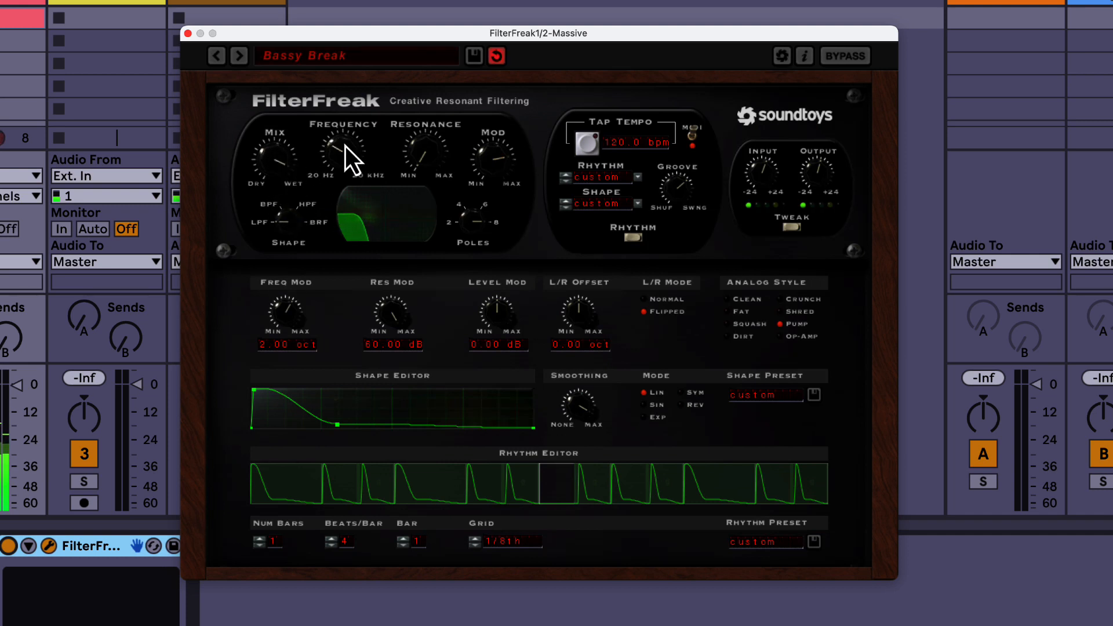
drag(346, 146, 344, 137)
drag(416, 155, 416, 110)
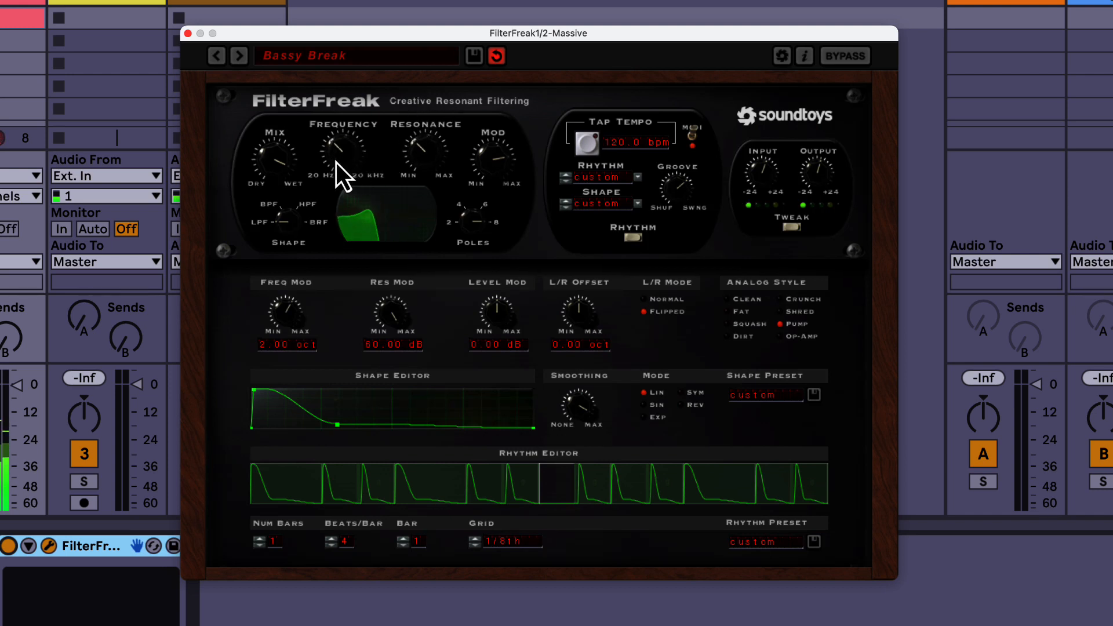
drag(283, 169, 340, 146)
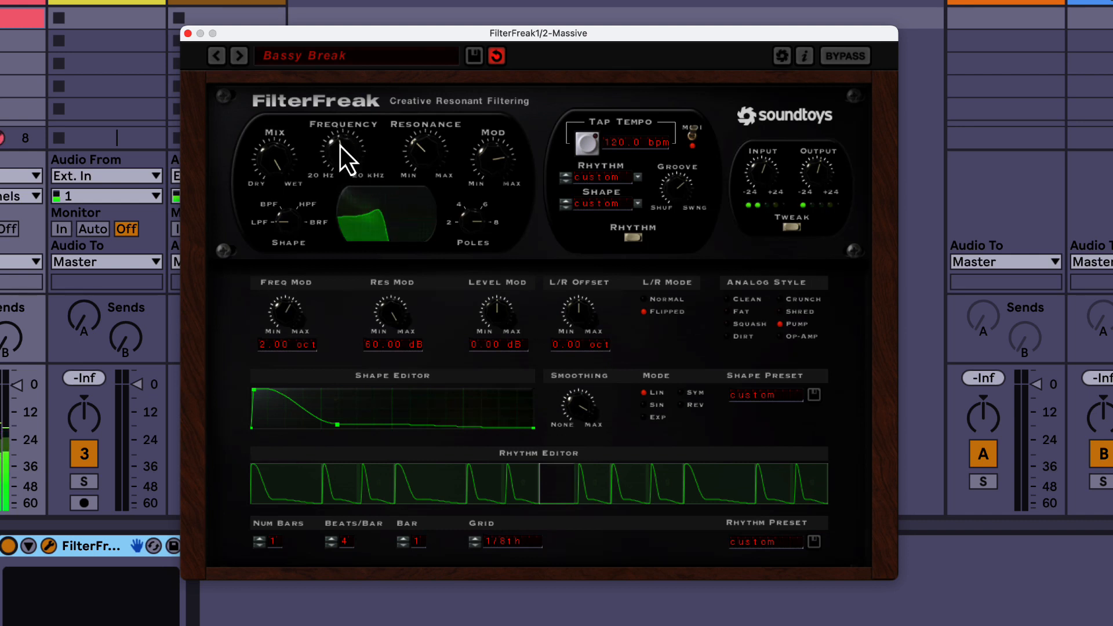
mouse_move(422, 162)
mouse_down()
mouse_move(429, 138)
mouse_move(427, 173)
mouse_up()
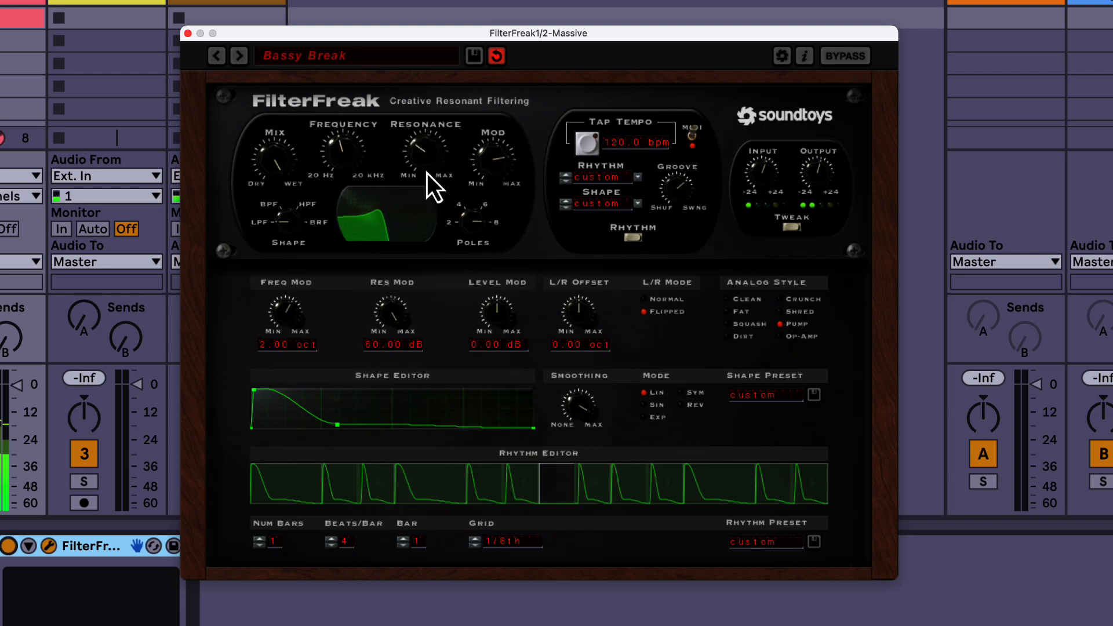